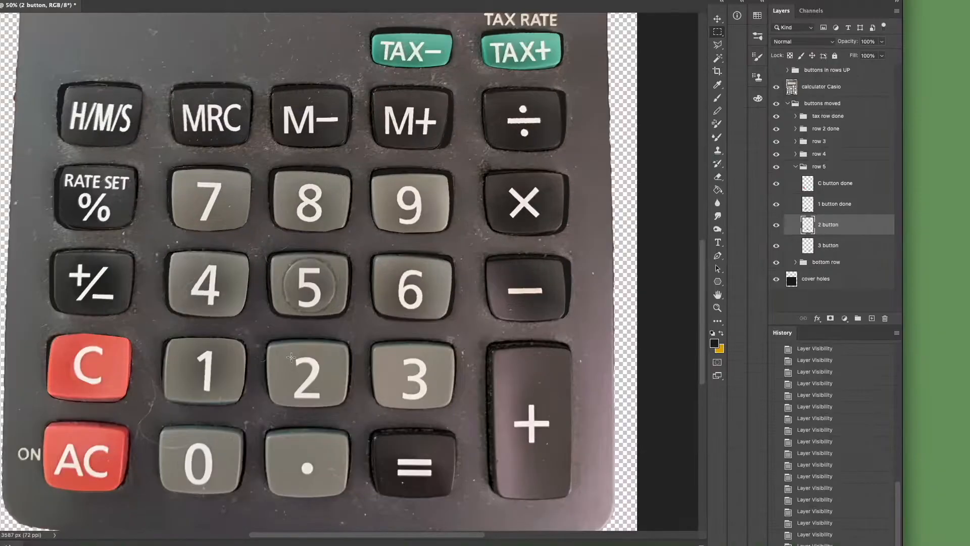
Make a rectangular selection around the numeral on the calculator's 2 button.
{"action": "left_click_drag", "start_coordinate": [302, 317], "coordinate": [328, 351]}
{"action": "left_click_drag", "start_coordinate": [324, 401], "coordinate": [323, 401]}
{"action": "key", "text": "l"}
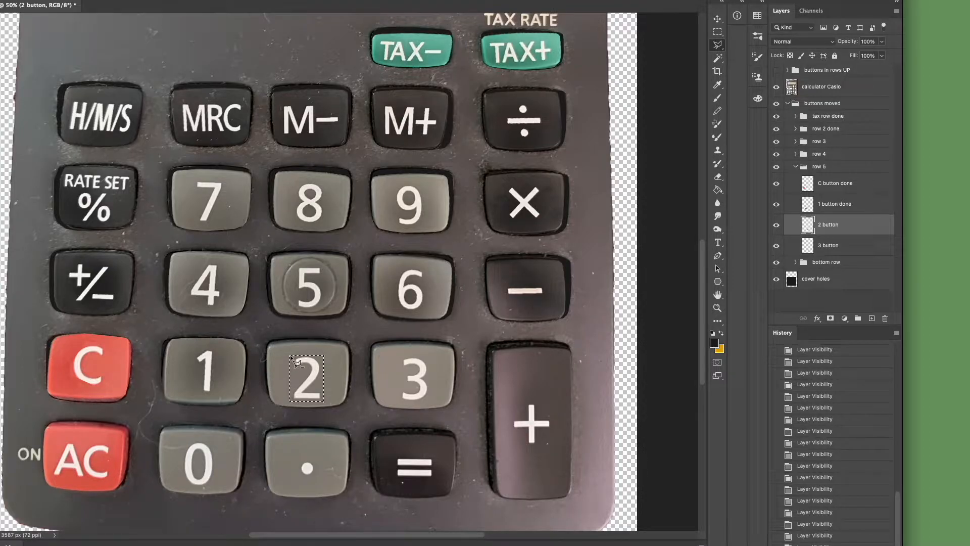
Trim the rectangular selection with the Polygonal Lasso to a close outline of the numeral 2.
{"action": "mouse_move", "coordinate": [294, 352]}
{"action": "left_mouse_down"}
{"action": "mouse_move", "coordinate": [293, 369]}
{"action": "mouse_move", "coordinate": [308, 366]}
{"action": "left_mouse_up"}
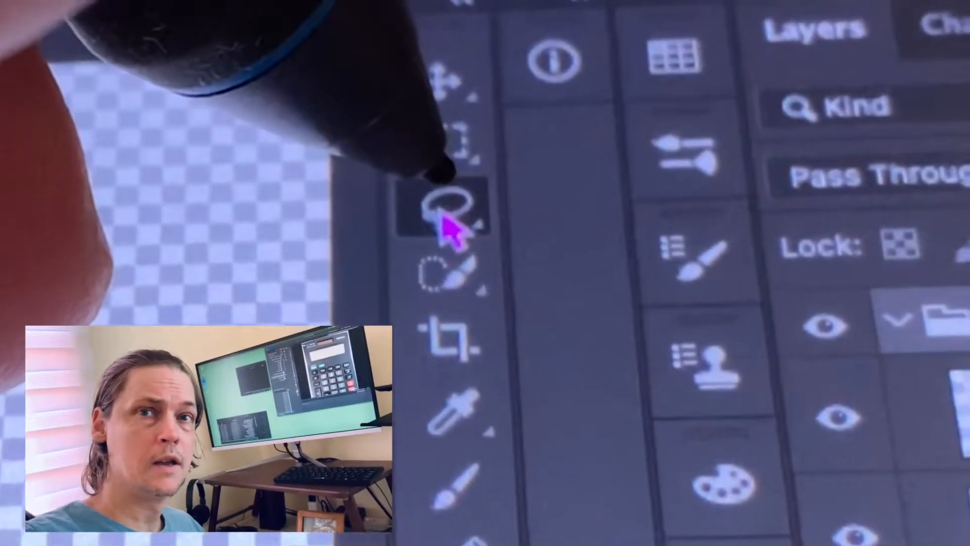
{"action": "left_click", "coordinate": [445, 192]}
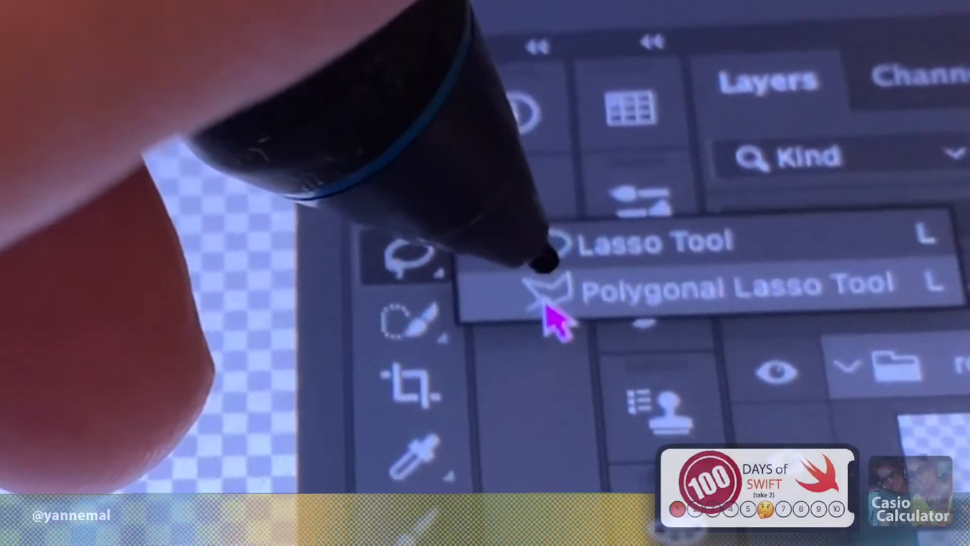
{"action": "left_click", "coordinate": [548, 310]}
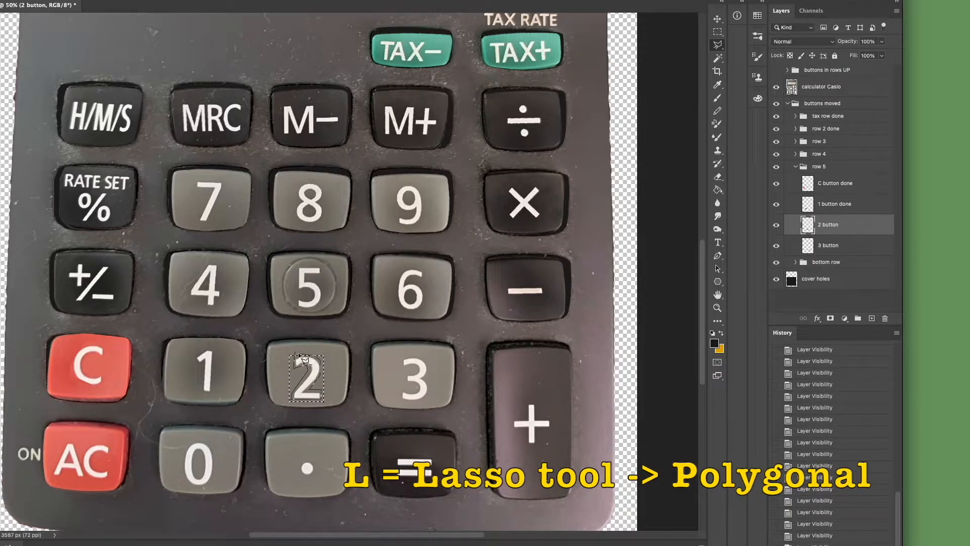
{"action": "left_click", "coordinate": [333, 349]}
{"action": "left_click", "coordinate": [327, 433]}
{"action": "left_click", "coordinate": [235, 416]}
{"action": "left_click", "coordinate": [274, 347]}
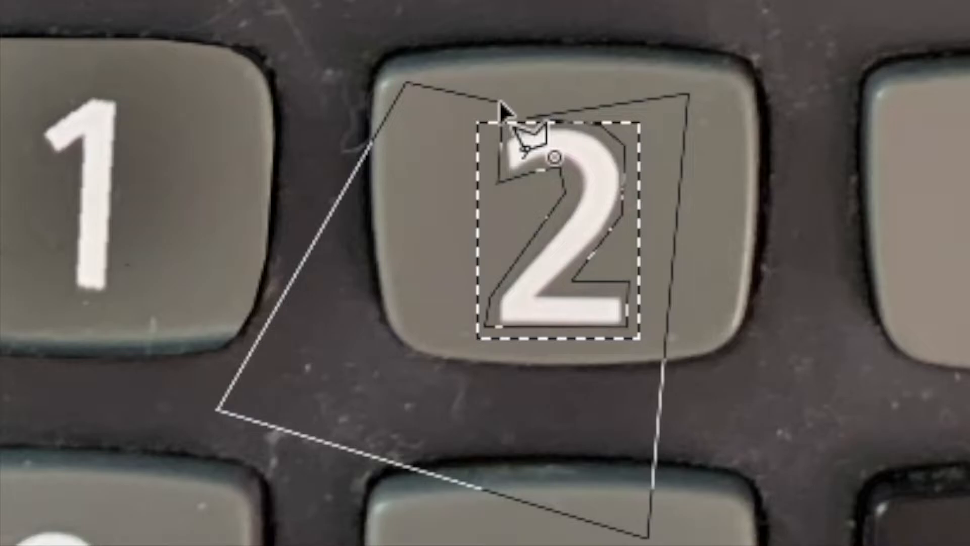
{"action": "left_click", "coordinate": [500, 104]}
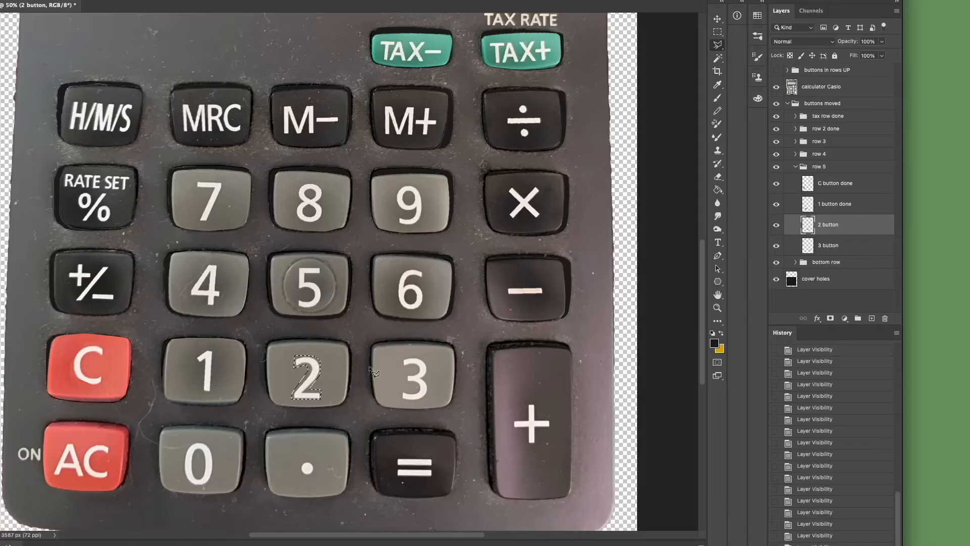
Cut the selected numeral onto its own layer and rename that layer "number 2".
{"action": "right_click", "coordinate": [331, 349]}
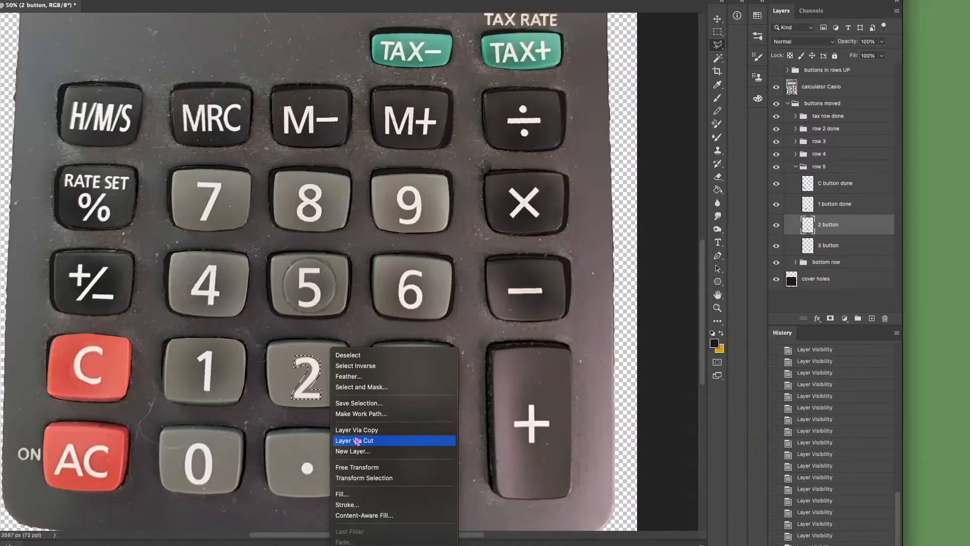
{"action": "left_click", "coordinate": [356, 440]}
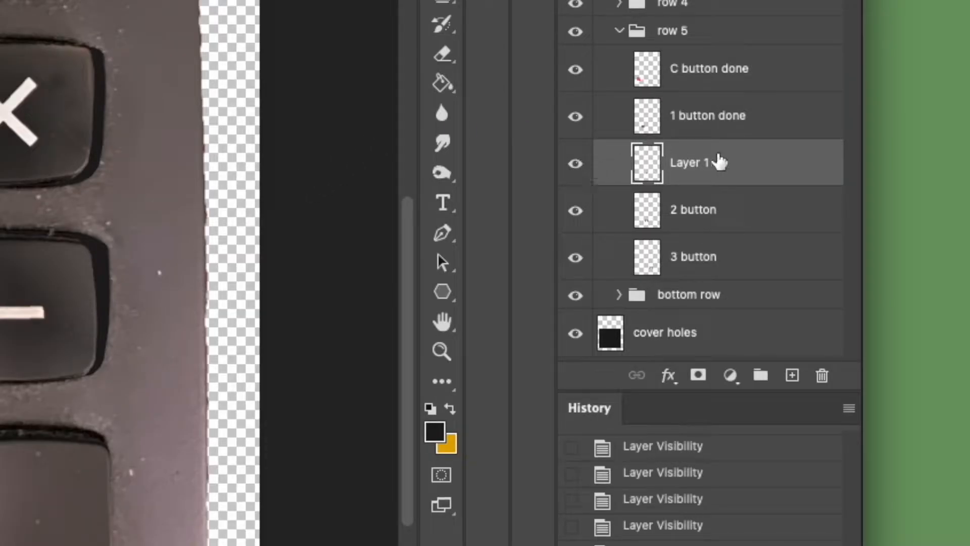
{"action": "double_click", "coordinate": [685, 162]}
{"action": "type", "text": "number 2"}
{"action": "key", "text": "Return"}
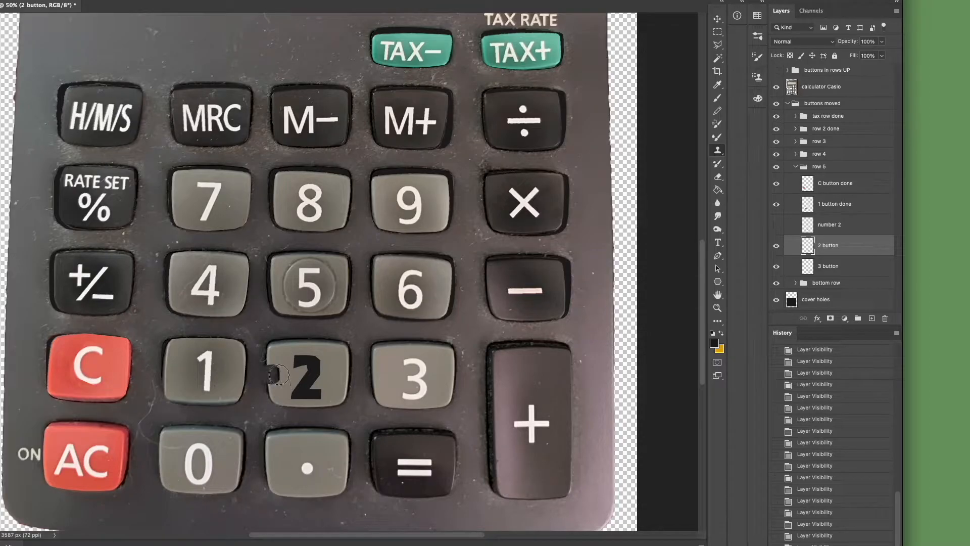
{"action": "left_click", "coordinate": [284, 386], "text": "alt"}
{"action": "left_click", "coordinate": [282, 393], "text": "alt"}
{"action": "left_click_drag", "start_coordinate": [295, 393], "coordinate": [307, 392]}
{"action": "key", "text": "ctrl+z"}
{"action": "key", "text": "ctrl+z"}
{"action": "key", "text": "ctrl+z"}
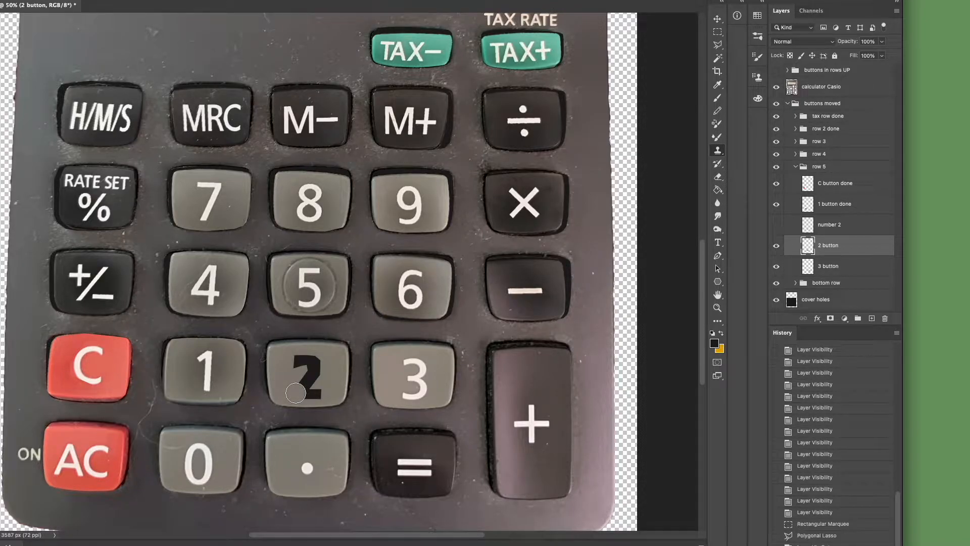
Clone Stamp plain button surface over the numeral-shaped hole on the 2 button layer until it is blank and even.
{"action": "left_click", "coordinate": [309, 391]}
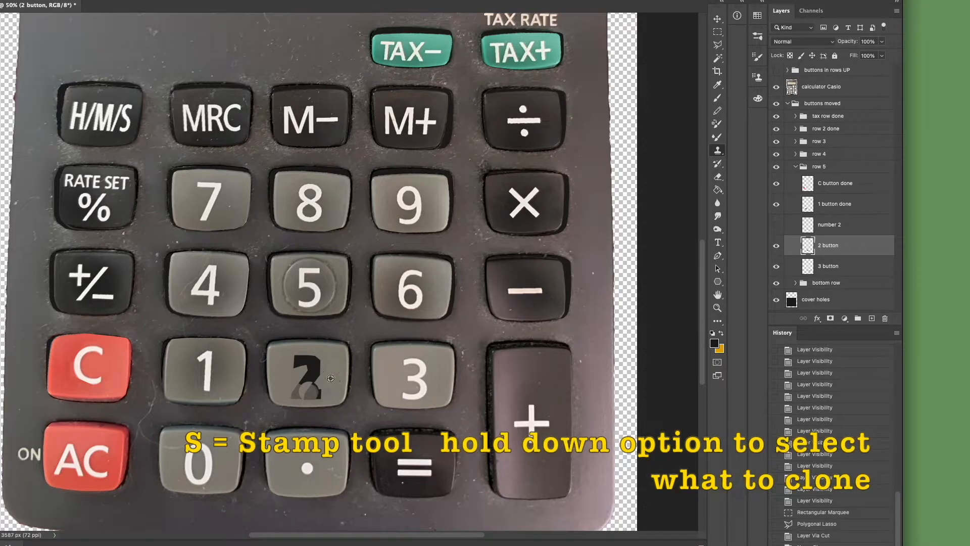
{"action": "left_click", "coordinate": [293, 389]}
{"action": "left_click_drag", "start_coordinate": [294, 389], "coordinate": [315, 393]}
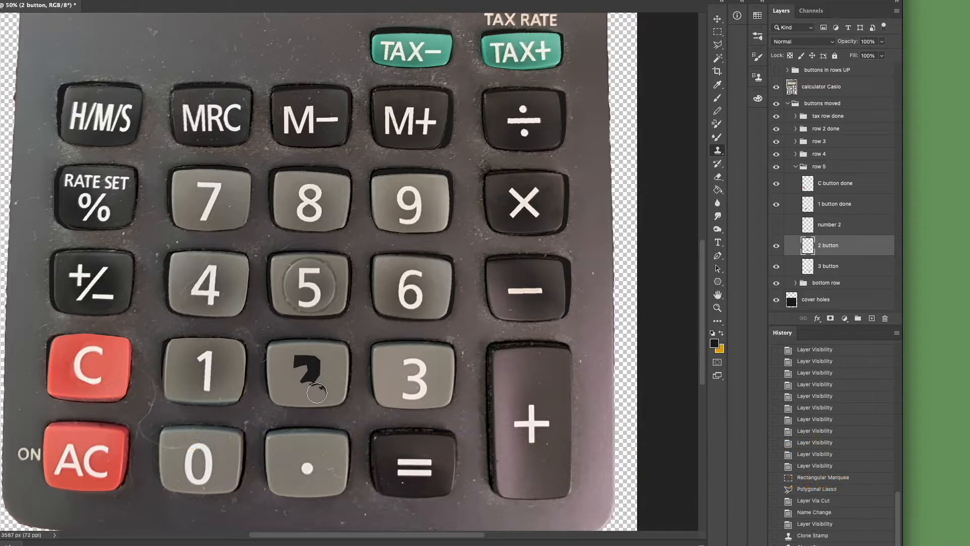
{"action": "left_click", "coordinate": [333, 370], "text": "alt"}
{"action": "mouse_move", "coordinate": [325, 388]}
{"action": "left_mouse_down"}
{"action": "mouse_move", "coordinate": [288, 378]}
{"action": "mouse_move", "coordinate": [312, 380]}
{"action": "mouse_move", "coordinate": [277, 354]}
{"action": "mouse_move", "coordinate": [304, 362]}
{"action": "left_mouse_up"}
{"action": "left_click", "coordinate": [282, 359], "text": "alt"}
{"action": "left_click", "coordinate": [339, 360], "text": "alt"}
{"action": "left_click", "coordinate": [321, 361]}
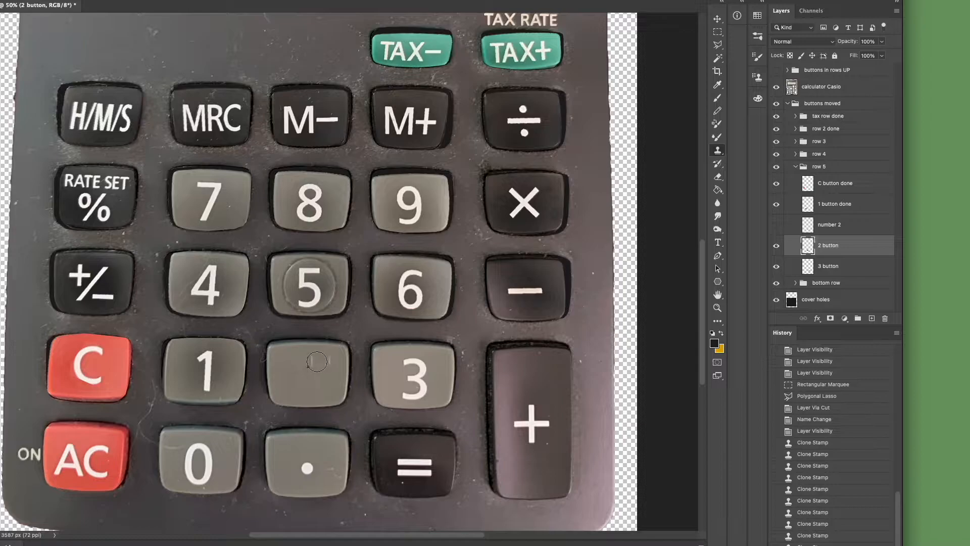
{"action": "left_click", "coordinate": [330, 361], "text": "alt"}
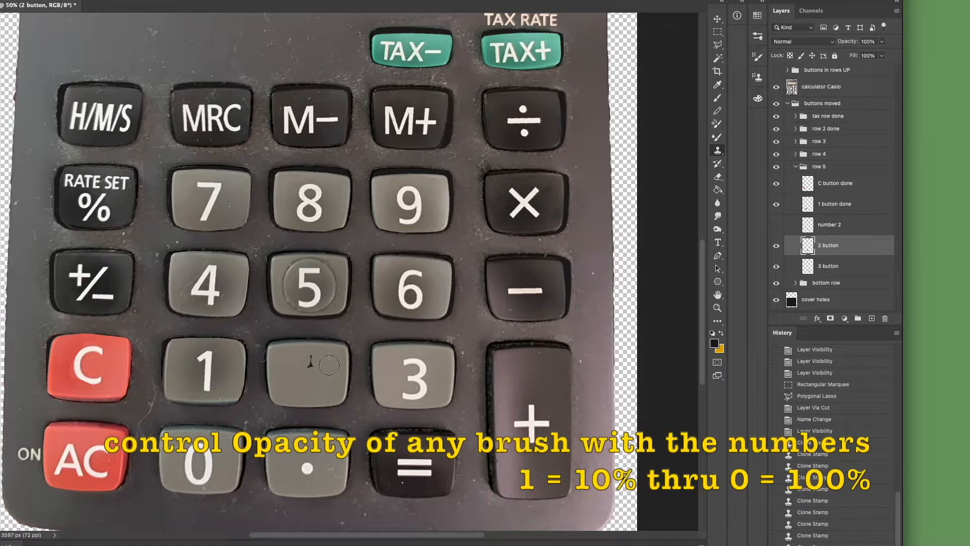
{"action": "left_click", "coordinate": [328, 361]}
{"action": "left_click", "coordinate": [314, 361]}
{"action": "left_click", "coordinate": [313, 361]}
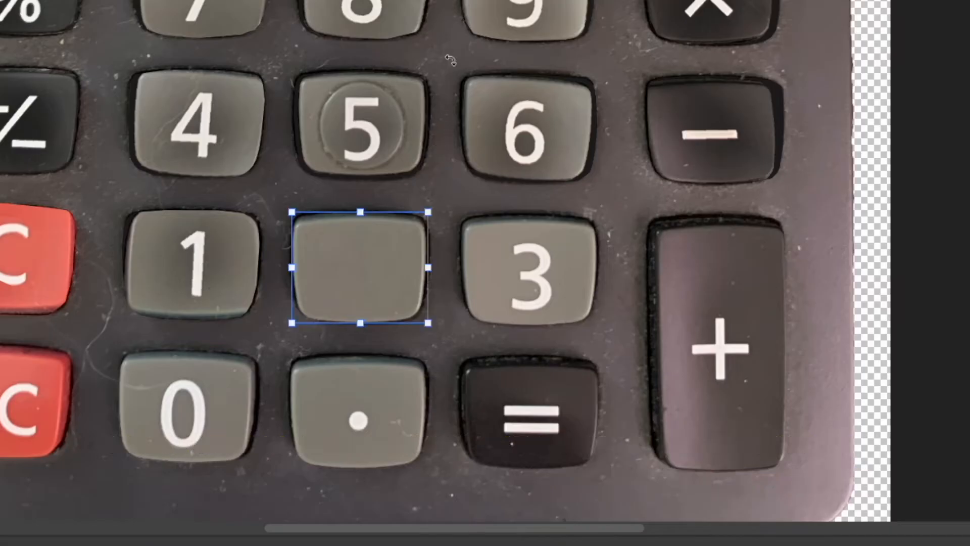
Flip the blank 2 button layer vertically with Free Transform.
{"action": "right_click", "coordinate": [450, 57]}
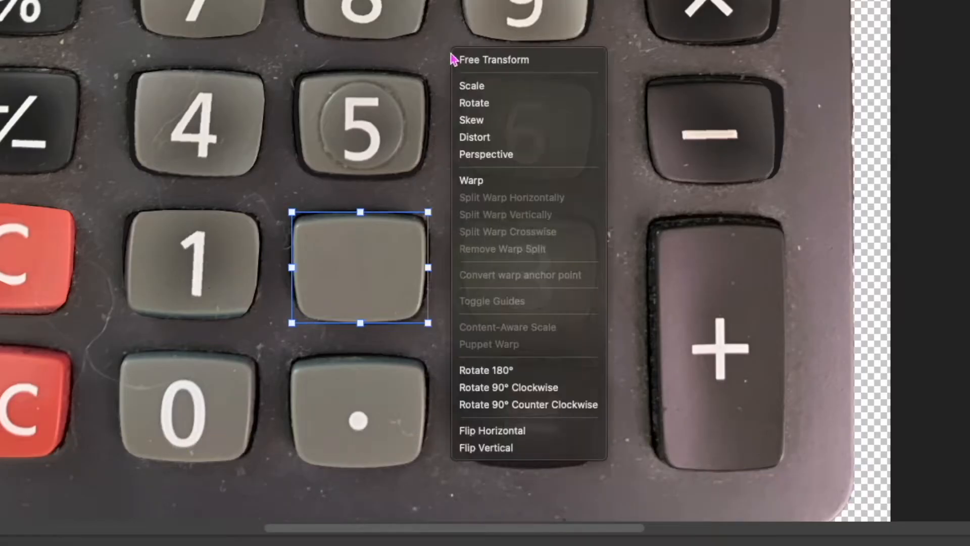
{"action": "right_click", "coordinate": [454, 63]}
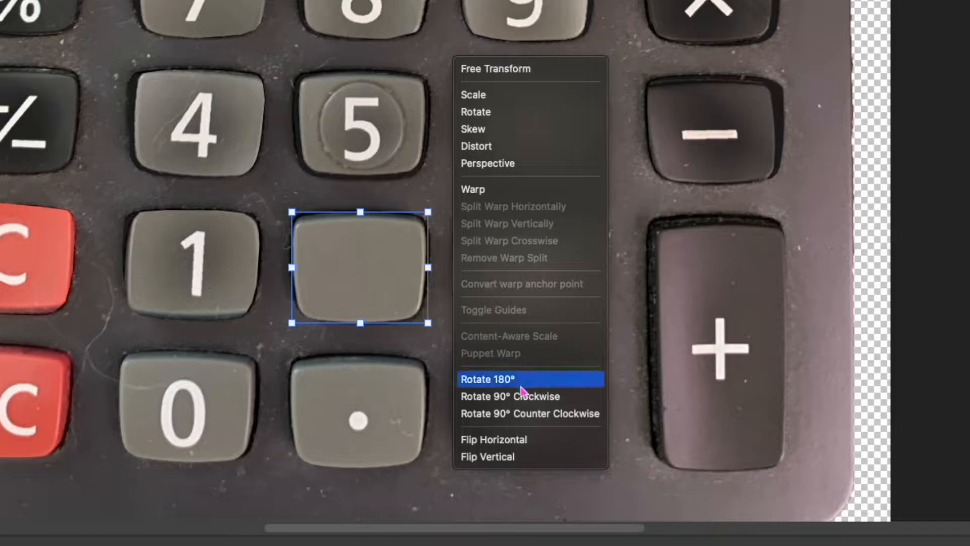
{"action": "left_click", "coordinate": [504, 458]}
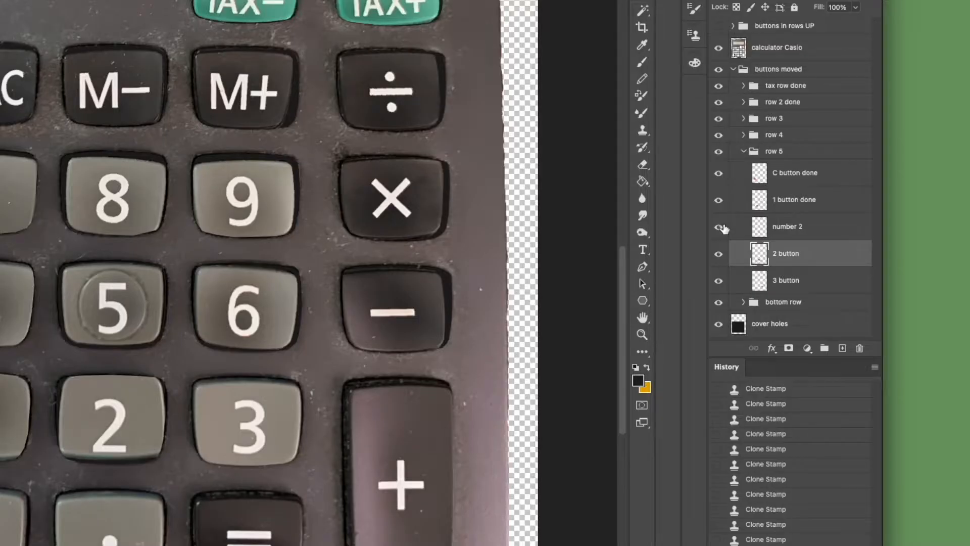
Nudge the number 2 layer upward and slightly to the right on its flipped button.
{"action": "left_click", "coordinate": [836, 229]}
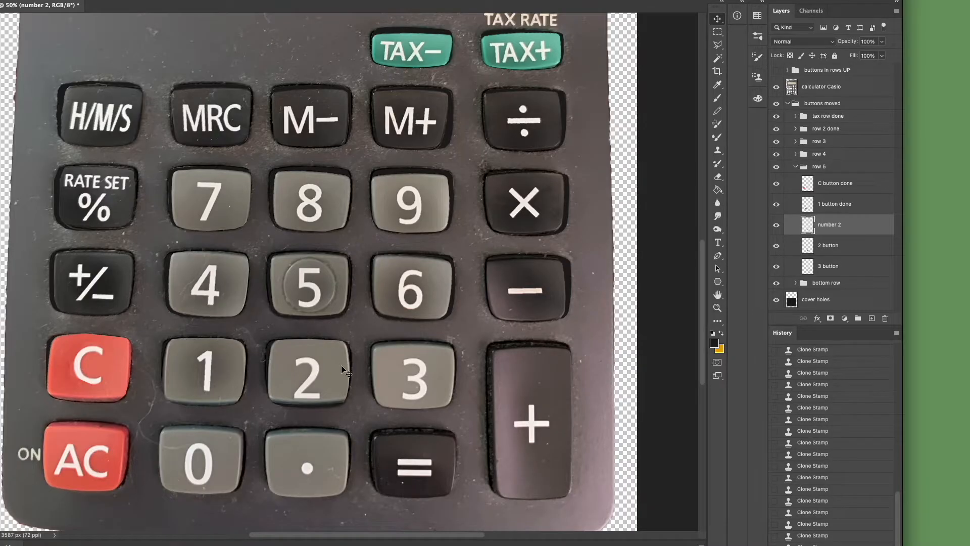
{"action": "key", "text": "Up"}
{"action": "key", "text": "Up"}
{"action": "key", "text": "Up"}
{"action": "key", "text": "Up"}
{"action": "key", "text": "Up"}
{"action": "key", "text": "Up"}
{"action": "key", "text": "Up"}
{"action": "key", "text": "Up"}
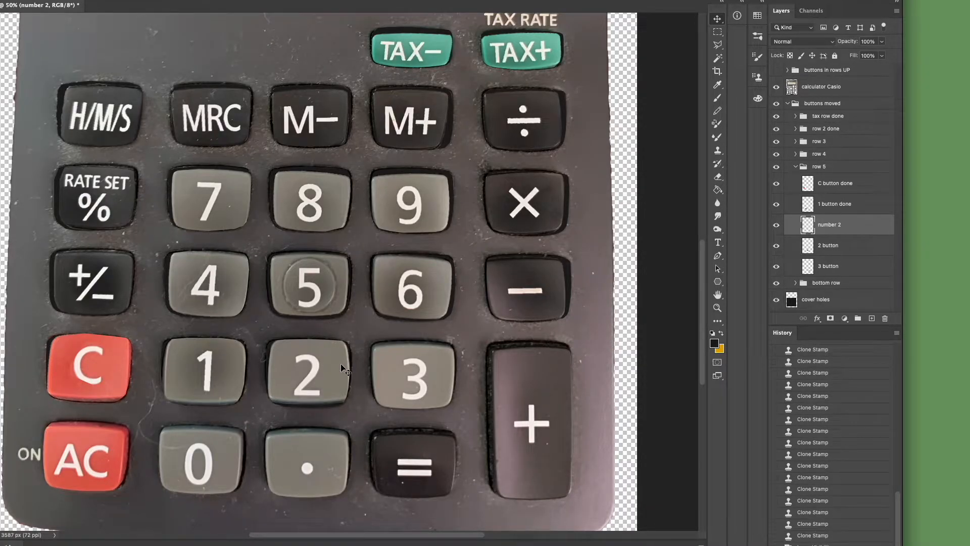
{"action": "key", "text": "Up"}
{"action": "key", "text": "Up"}
{"action": "key", "text": "Up"}
{"action": "key", "text": "Up"}
{"action": "key", "text": "Up"}
{"action": "key", "text": "Right"}
{"action": "key", "text": "Right"}
{"action": "key", "text": "Right"}
{"action": "key", "text": "Up"}
{"action": "key", "text": "Up"}
{"action": "key", "text": "Up"}
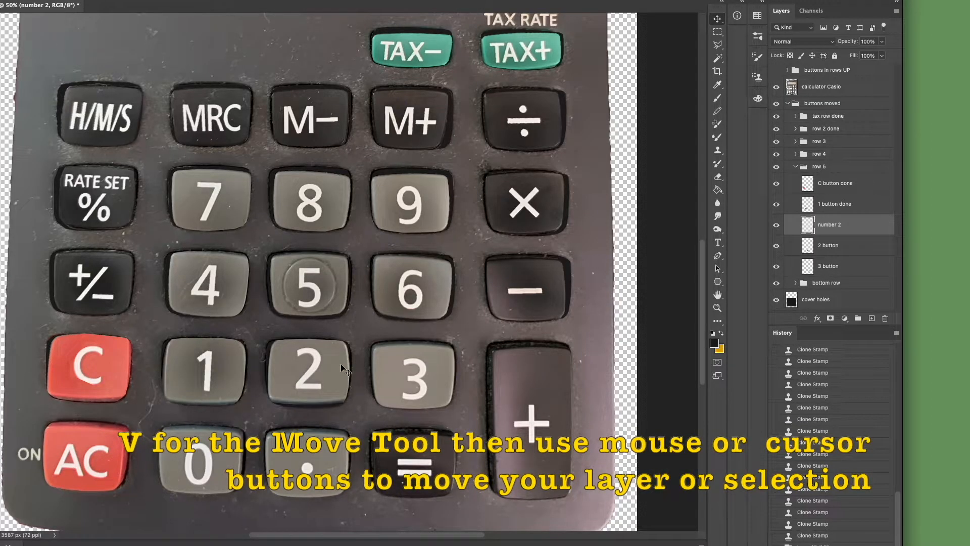
{"action": "key", "text": "Up"}
Narrow the top of the numeral 2 slightly with a Perspective transform, rotate it a touch clockwise and apply the transform.
{"action": "key", "text": "ctrl+t"}
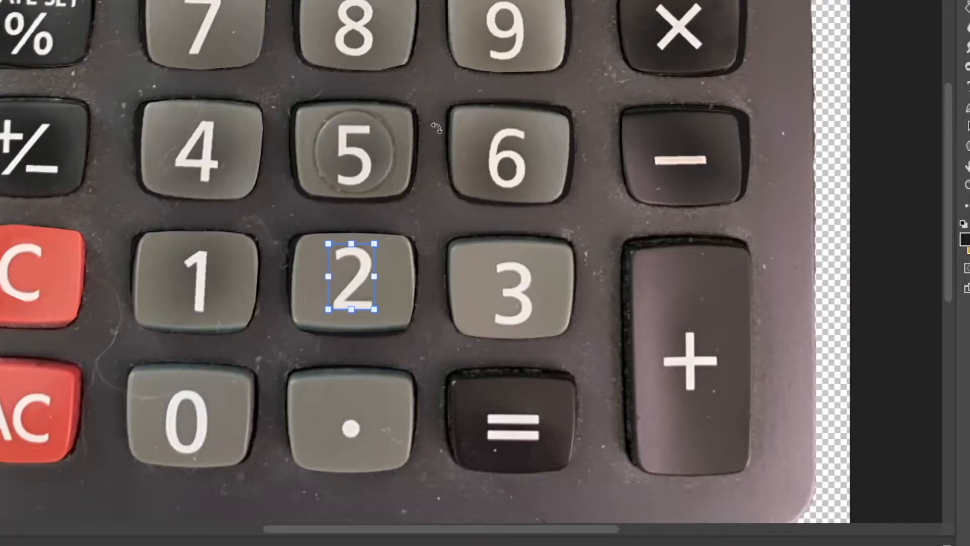
{"action": "right_click", "coordinate": [444, 147]}
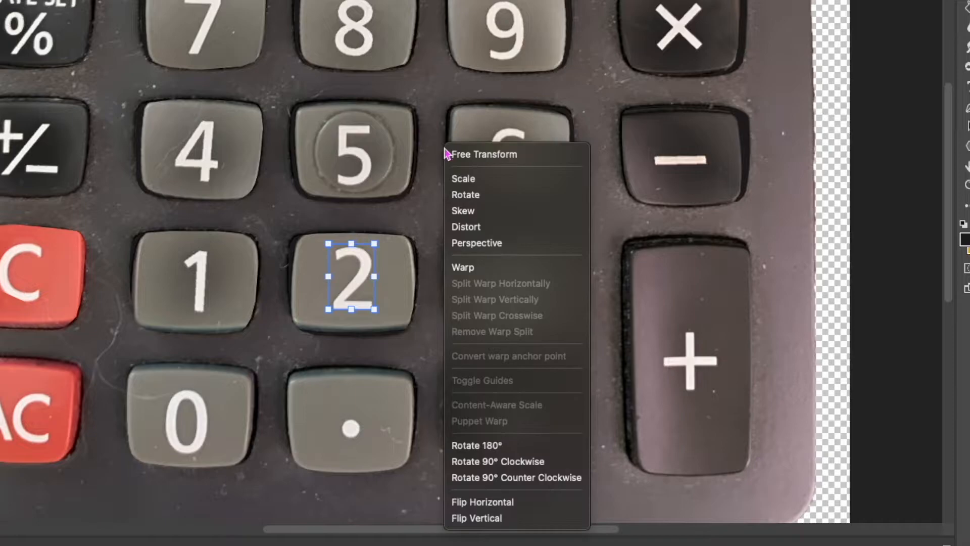
{"action": "left_click", "coordinate": [476, 243]}
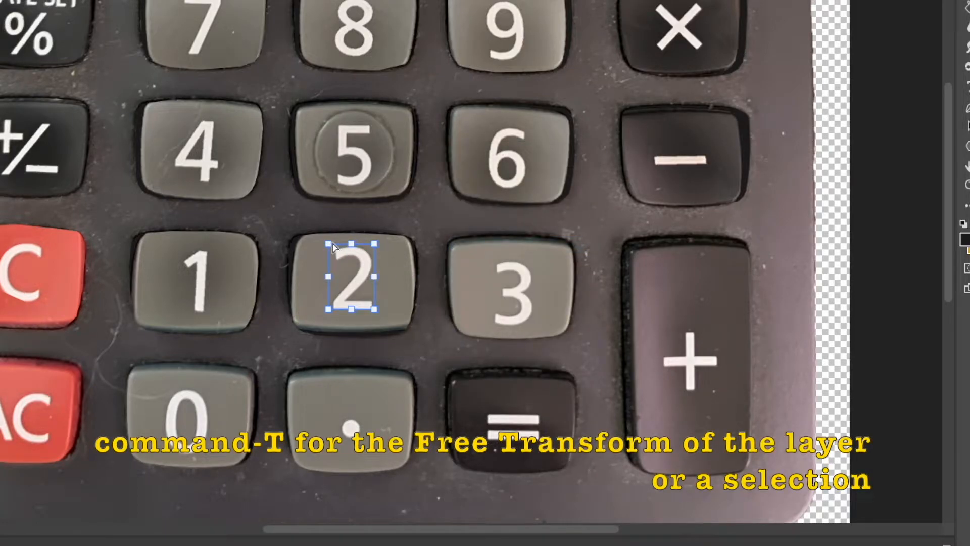
{"action": "left_click_drag", "start_coordinate": [335, 245], "coordinate": [335, 247]}
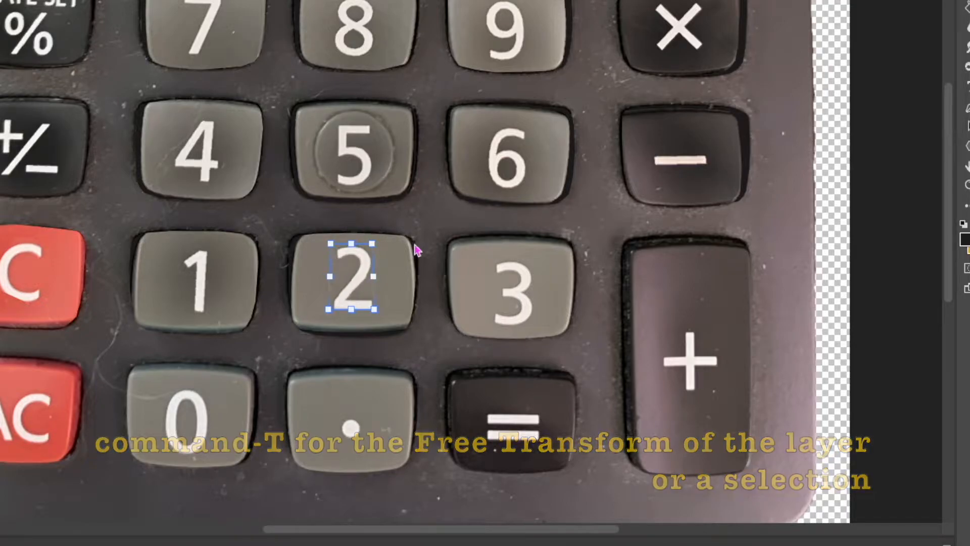
{"action": "right_click", "coordinate": [446, 273]}
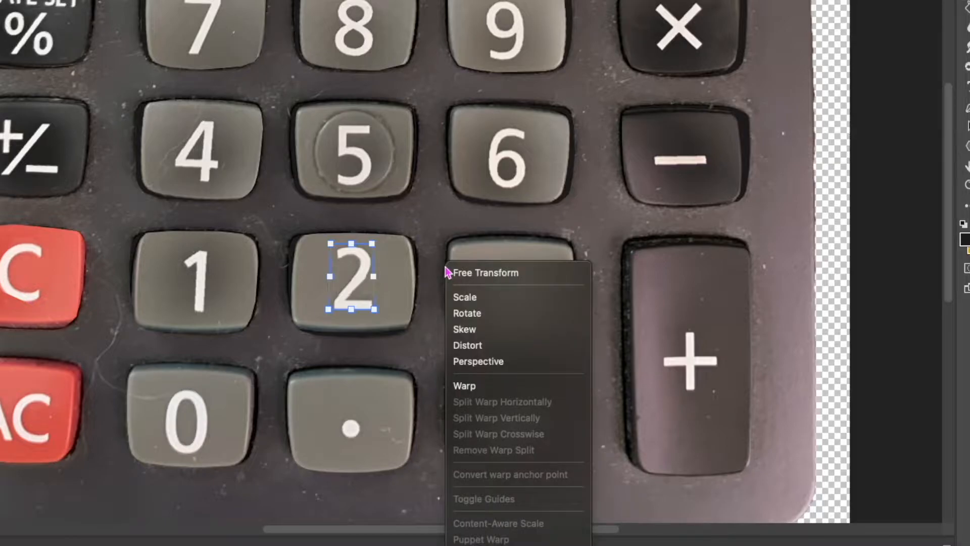
{"action": "left_click", "coordinate": [463, 272]}
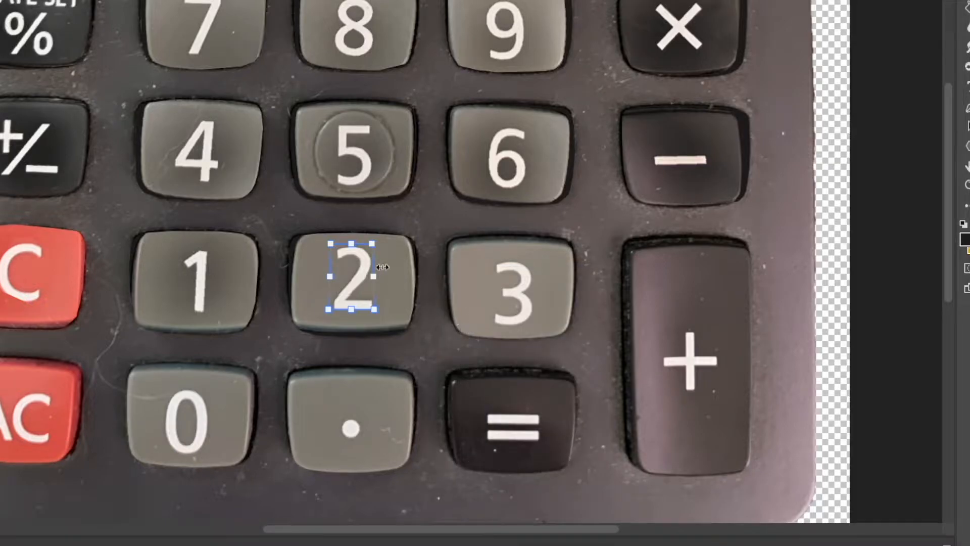
{"action": "left_click_drag", "start_coordinate": [306, 249], "coordinate": [306, 249]}
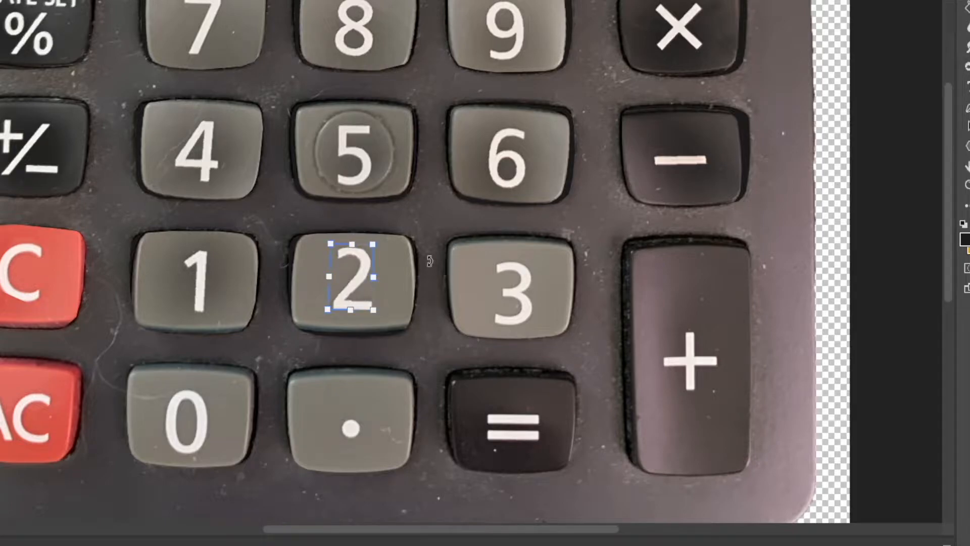
{"action": "key", "text": "Return"}
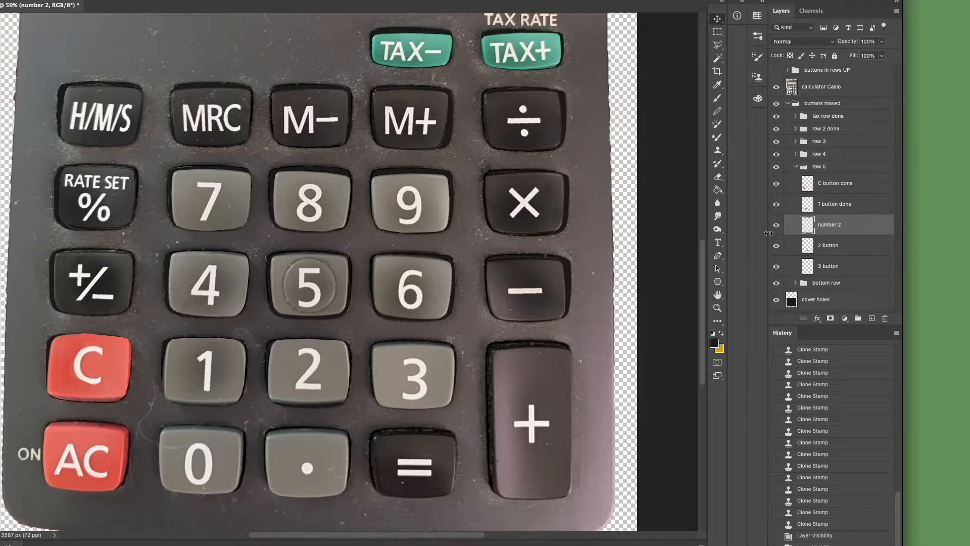
Merge the number 2 and 2 button layers and rename the merged layer "2 button".
{"action": "left_click", "coordinate": [851, 246], "text": "shift"}
{"action": "key", "text": "super+e"}
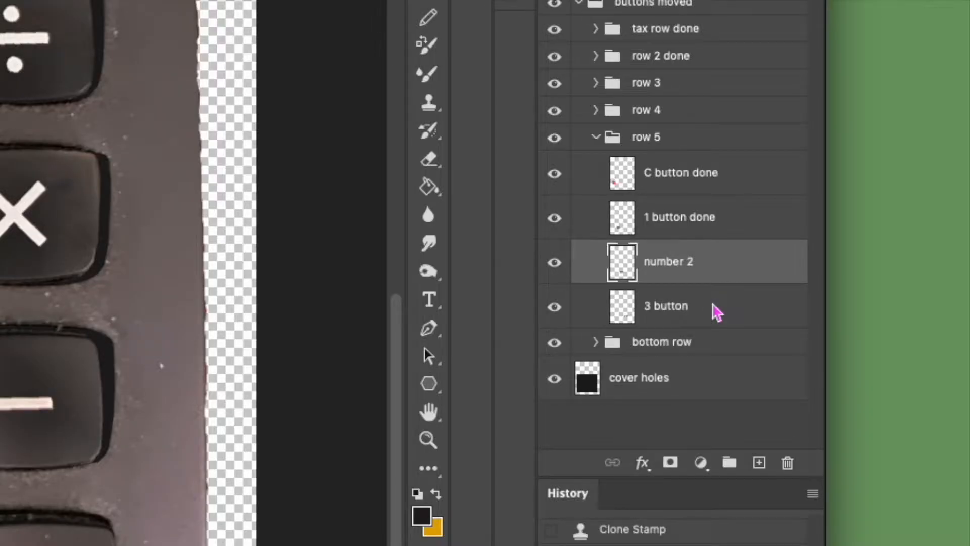
{"action": "double_click", "coordinate": [671, 264]}
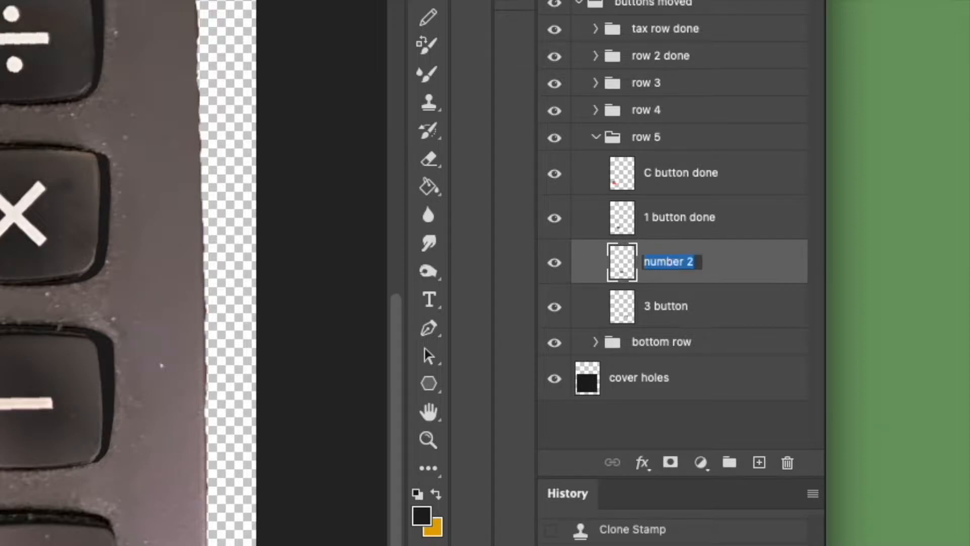
{"action": "key", "text": "BackSpace"}
{"action": "type", "text": "2 button"}
{"action": "key", "text": "Return"}
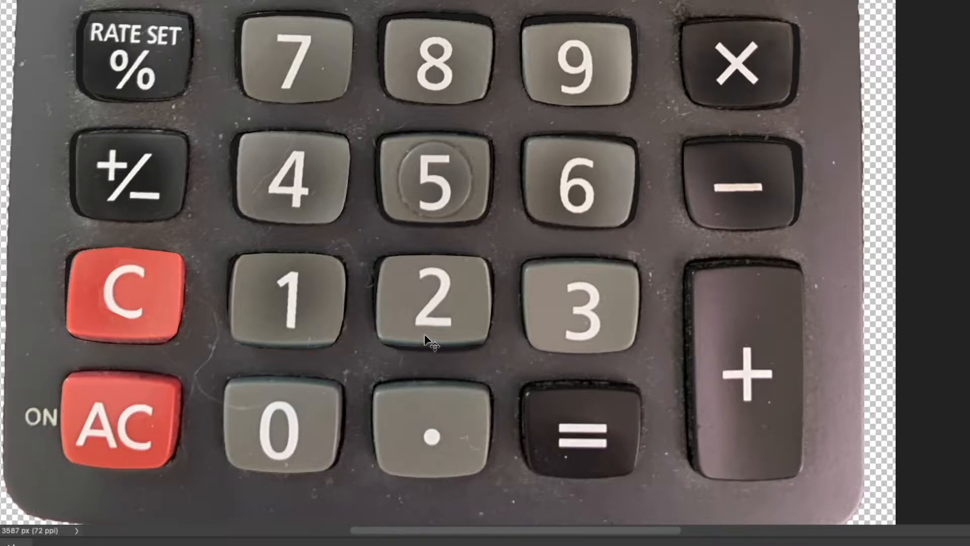
Select the white numeral 2 with the Magic Wand and invert the selection to protect the numeral.
{"action": "key", "text": "w"}
{"action": "left_click", "coordinate": [427, 328]}
{"action": "right_click", "coordinate": [457, 303]}
{"action": "right_click", "coordinate": [456, 299]}
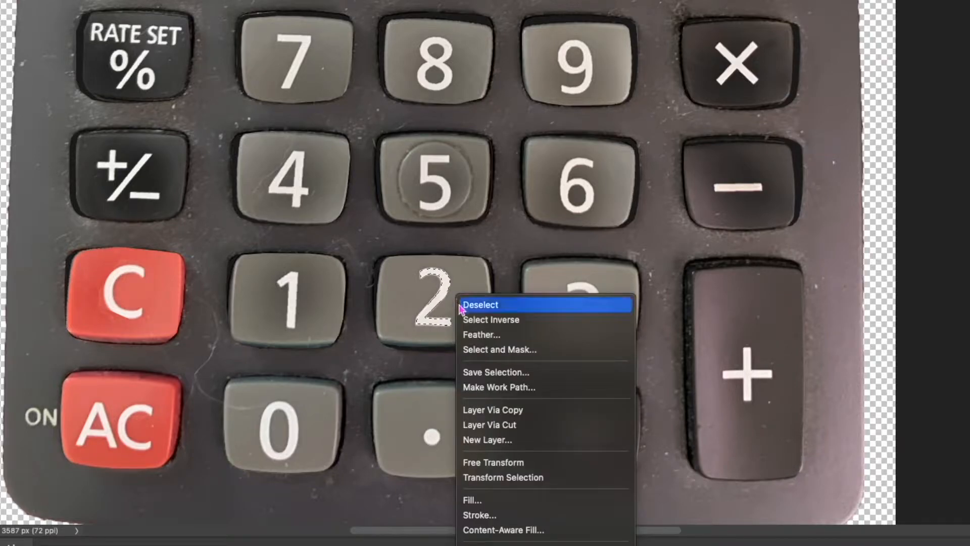
{"action": "left_click", "coordinate": [467, 319]}
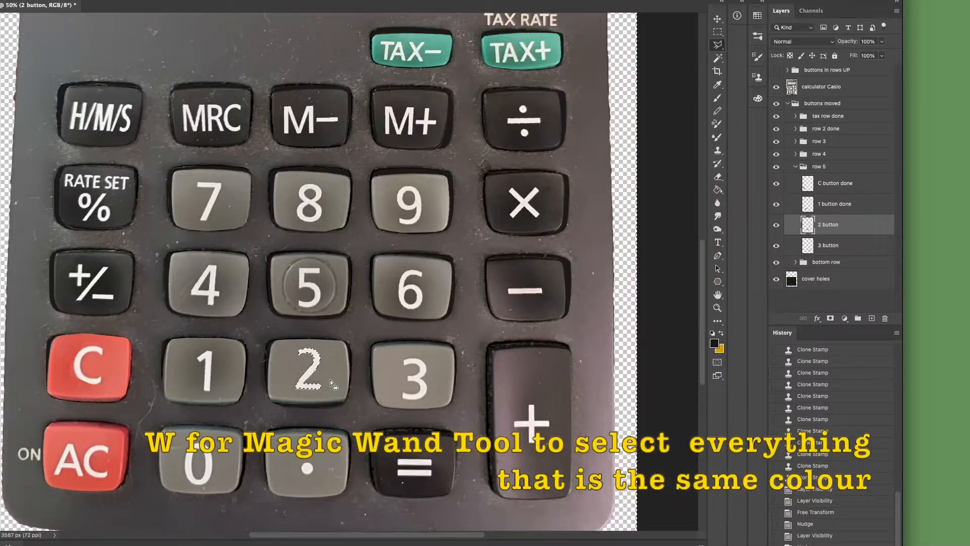
Darken and lighten the 2 button's surface around the protected numeral with the Burn and Dodge tools, and clear the selection.
{"action": "key", "text": "o"}
{"action": "mouse_move", "coordinate": [298, 357]}
{"action": "left_mouse_down"}
{"action": "mouse_move", "coordinate": [300, 379]}
{"action": "mouse_move", "coordinate": [304, 358]}
{"action": "mouse_move", "coordinate": [317, 365]}
{"action": "mouse_move", "coordinate": [315, 383]}
{"action": "mouse_move", "coordinate": [322, 353]}
{"action": "mouse_move", "coordinate": [291, 360]}
{"action": "left_mouse_up"}
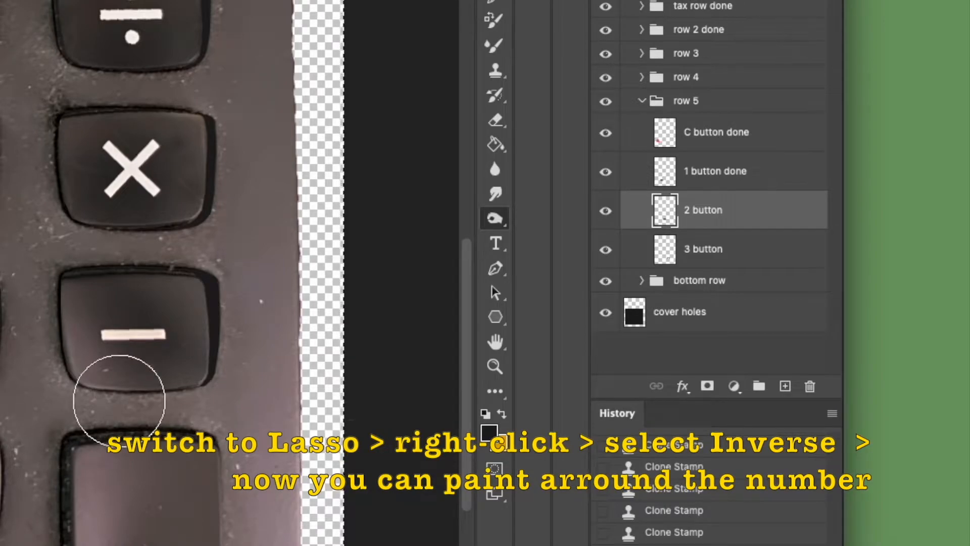
{"action": "right_click", "coordinate": [494, 222]}
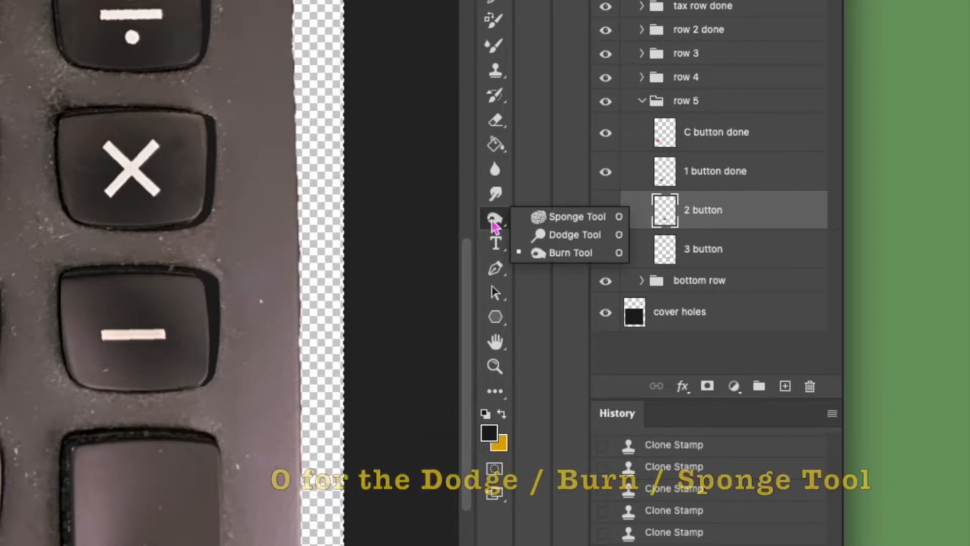
{"action": "left_click", "coordinate": [528, 232]}
{"action": "mouse_move", "coordinate": [370, 270]}
{"action": "left_mouse_down"}
{"action": "mouse_move", "coordinate": [434, 298]}
{"action": "mouse_move", "coordinate": [469, 287]}
{"action": "mouse_move", "coordinate": [538, 289]}
{"action": "left_mouse_up"}
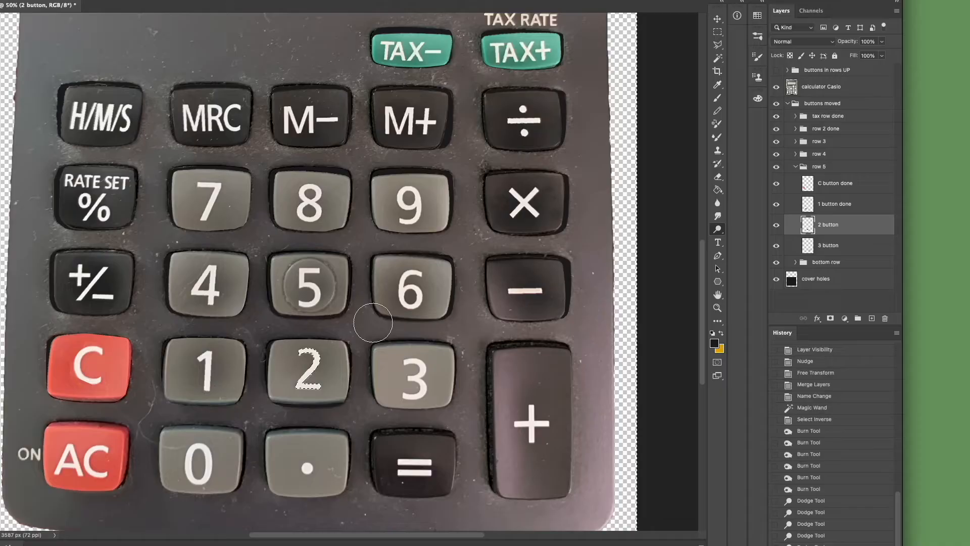
{"action": "right_click", "coordinate": [379, 326]}
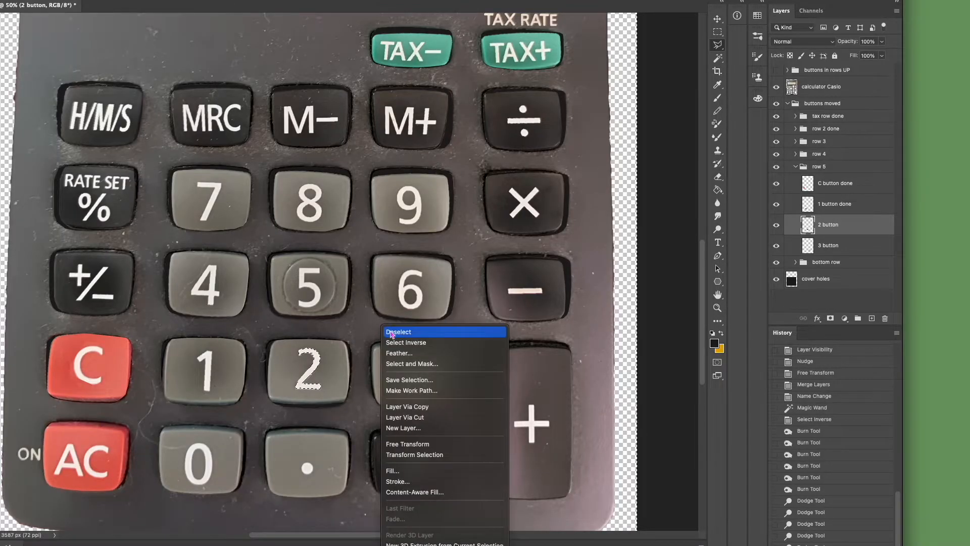
{"action": "left_click", "coordinate": [390, 333]}
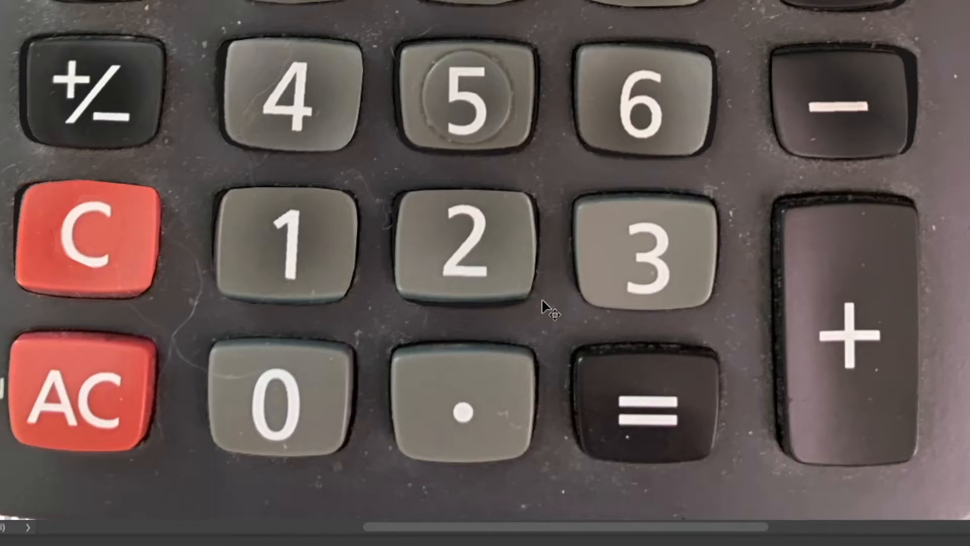
Warp the 2 button by pulling its lower corners and upper right corner slightly inward, and apply the transform.
{"action": "key", "text": "ctrl+t"}
{"action": "right_click", "coordinate": [493, 294]}
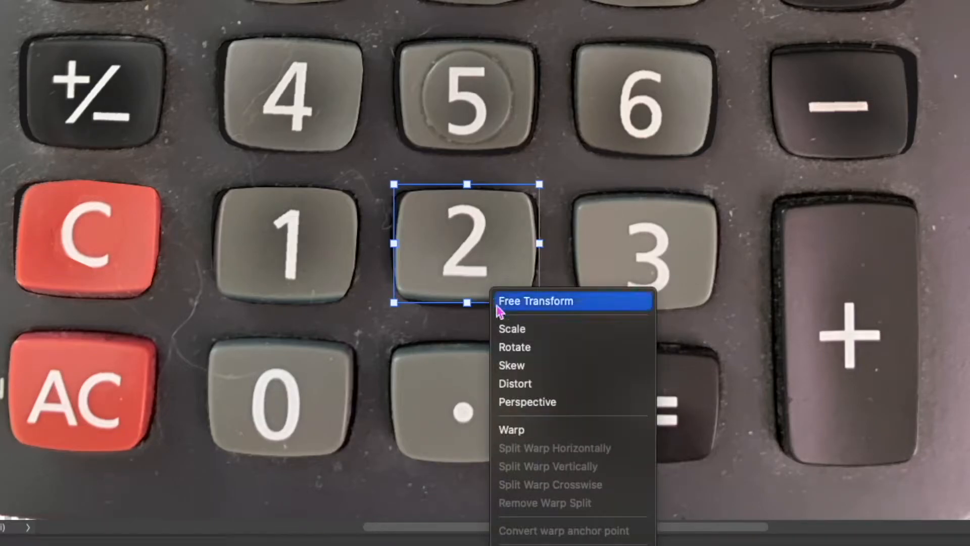
{"action": "left_click", "coordinate": [523, 431]}
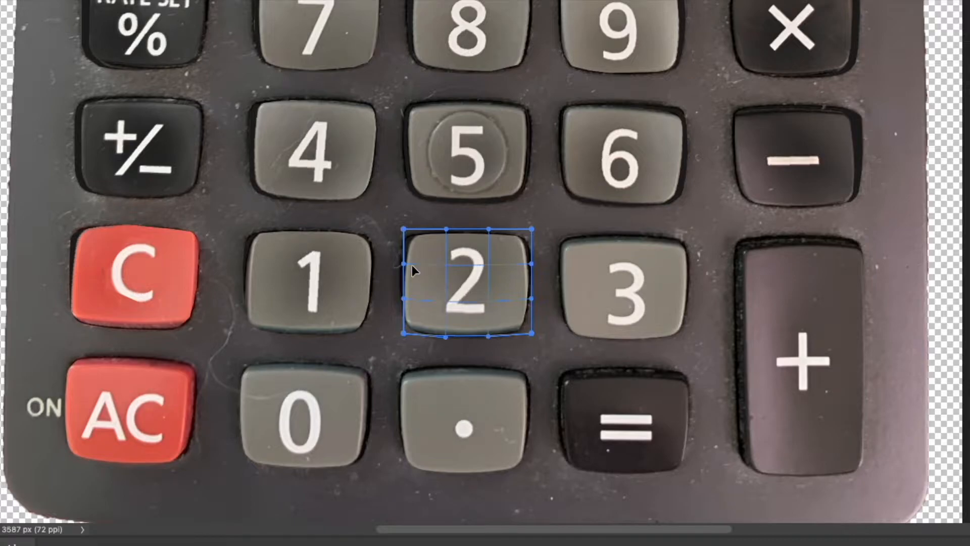
{"action": "left_click_drag", "start_coordinate": [404, 299], "coordinate": [405, 328]}
{"action": "left_click_drag", "start_coordinate": [532, 334], "coordinate": [528, 330]}
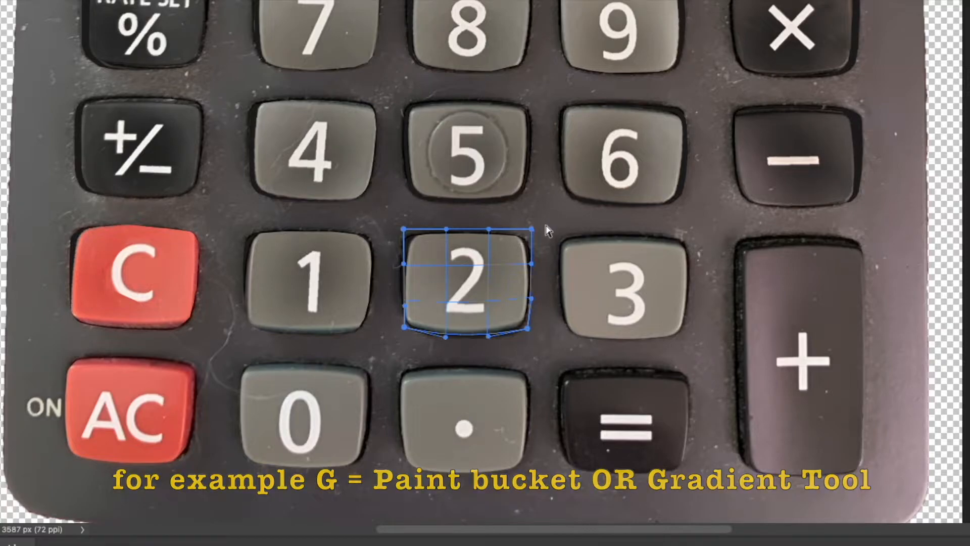
{"action": "left_click_drag", "start_coordinate": [532, 230], "coordinate": [528, 233]}
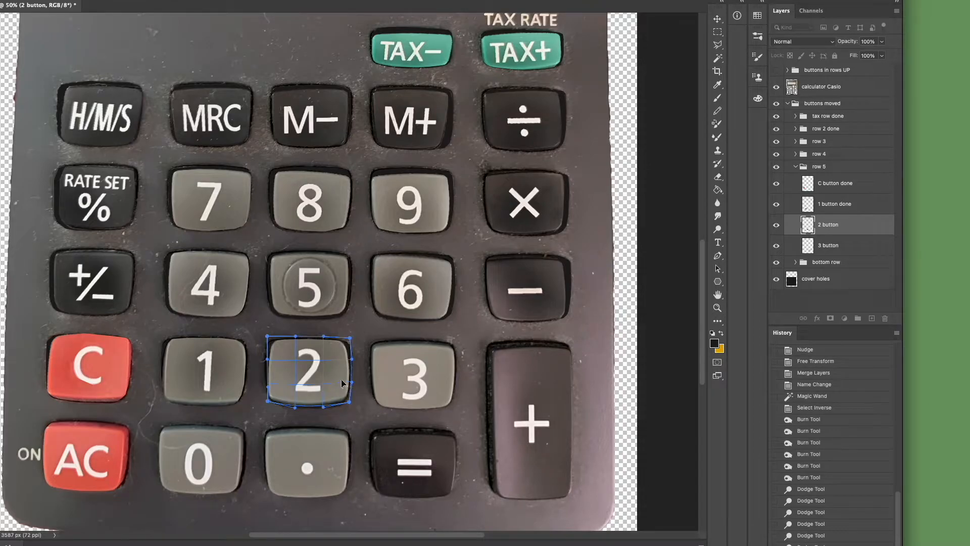
{"action": "key", "text": "Return"}
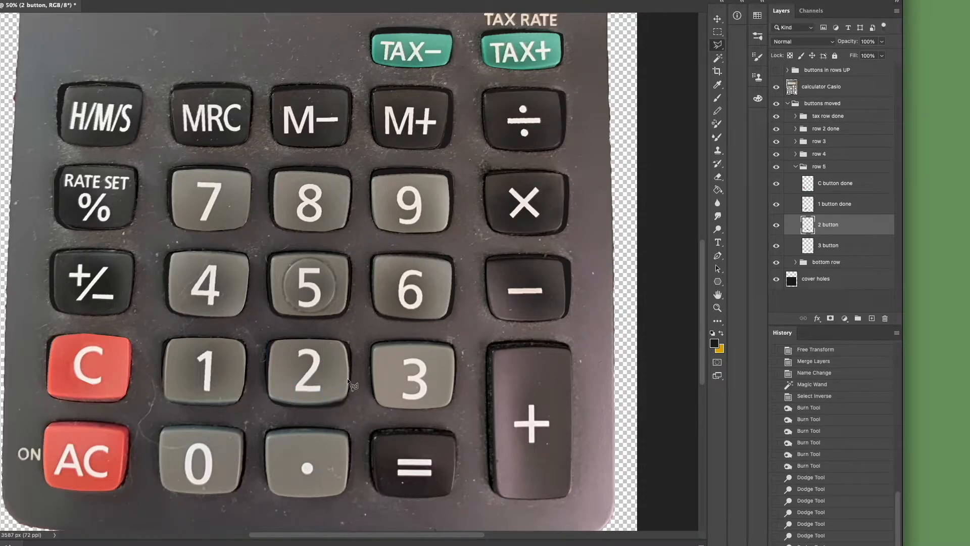
Lighten the right and lower edges of the 2 button with short Dodge tool strokes.
{"action": "key", "text": "o"}
{"action": "left_click_drag", "start_coordinate": [344, 380], "coordinate": [339, 380]}
{"action": "left_click_drag", "start_coordinate": [338, 383], "coordinate": [339, 365]}
{"action": "left_click_drag", "start_coordinate": [339, 363], "coordinate": [337, 356]}
{"action": "left_click_drag", "start_coordinate": [337, 357], "coordinate": [336, 354]}
{"action": "left_click_drag", "start_coordinate": [344, 390], "coordinate": [341, 392]}
{"action": "left_click_drag", "start_coordinate": [336, 392], "coordinate": [298, 408]}
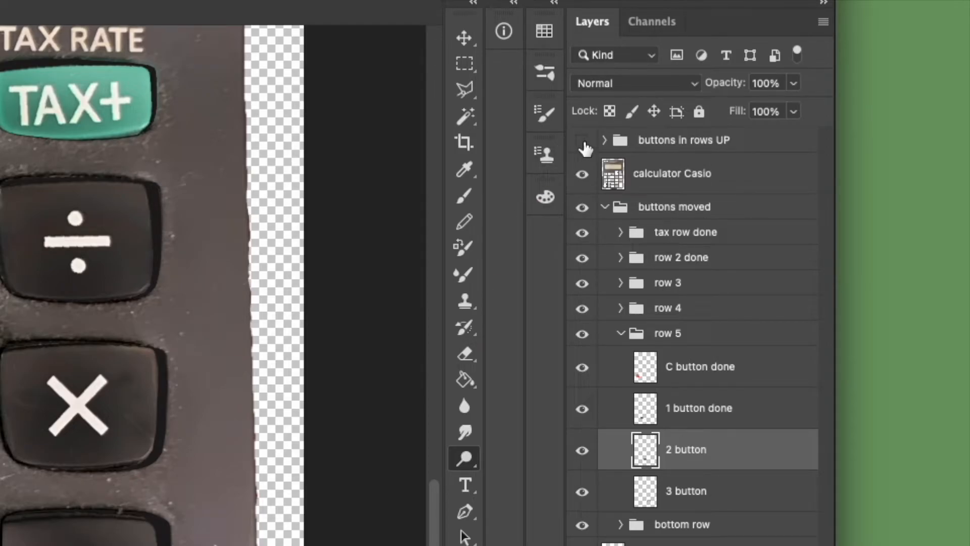
Toggle the visibility of the buttons in rows UP group, the merged copy and the cover holes layer to compare raised and pressed buttons.
{"action": "left_click", "coordinate": [583, 142]}
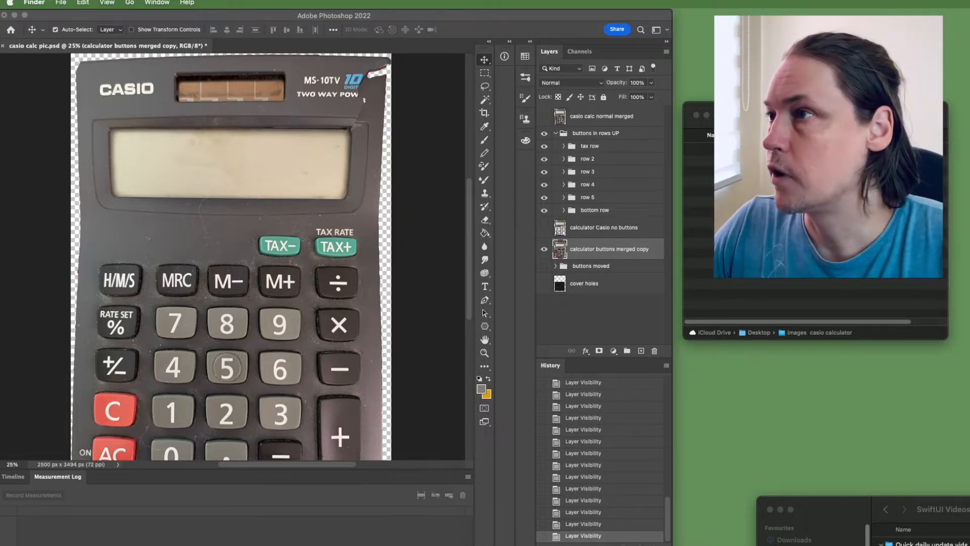
{"action": "left_click", "coordinate": [544, 250]}
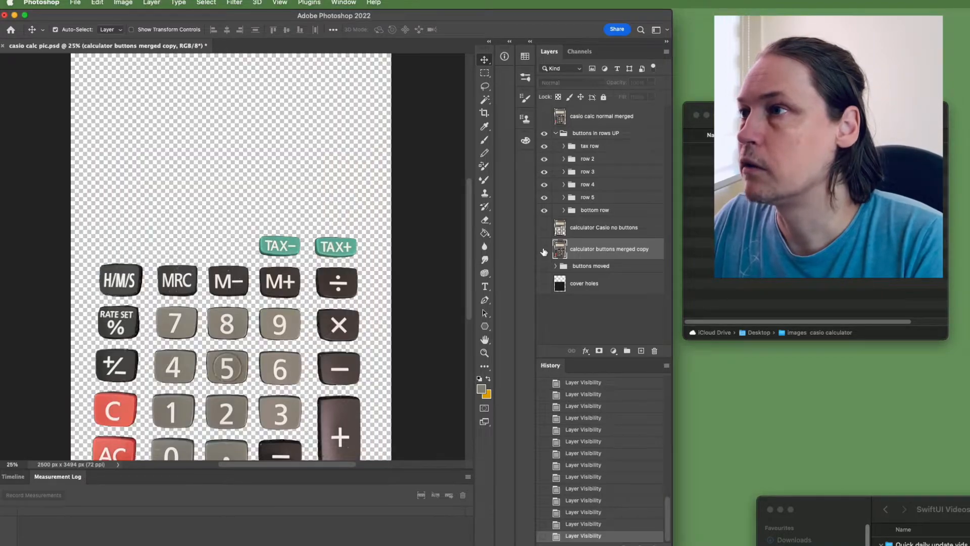
{"action": "left_click", "coordinate": [544, 284]}
{"action": "left_click", "coordinate": [545, 284]}
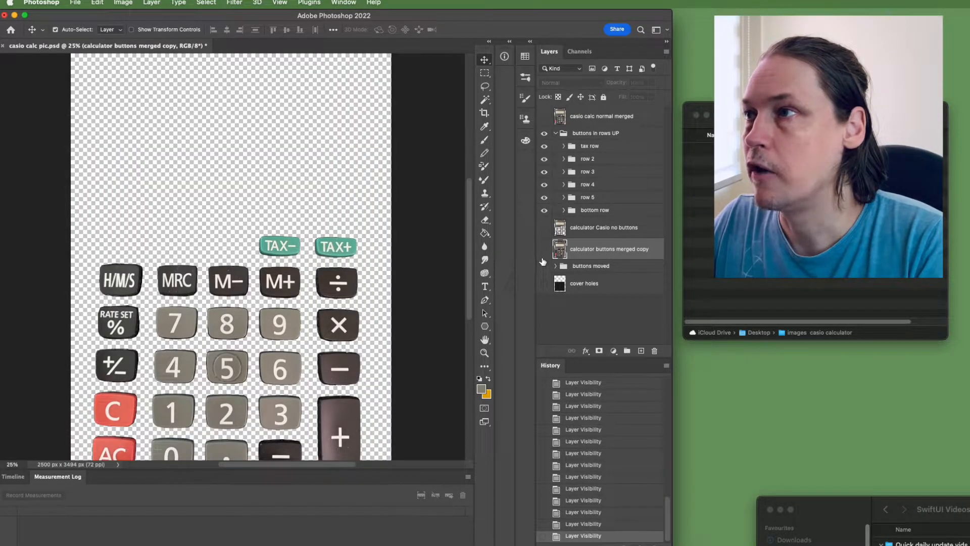
{"action": "left_click", "coordinate": [544, 249]}
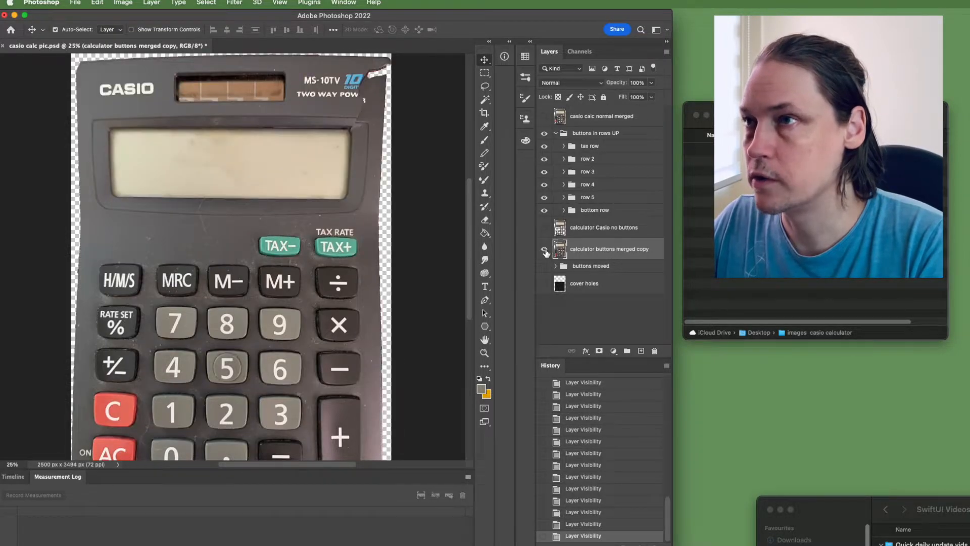
{"action": "left_click", "coordinate": [544, 135]}
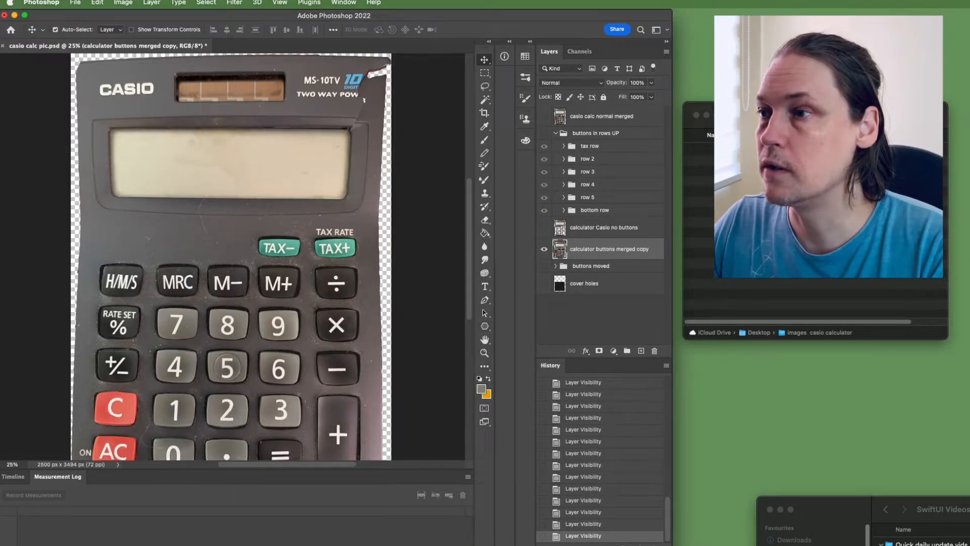
Clear away the Timeline and Measurement Log area to show the whole calculator image.
{"action": "left_click", "coordinate": [467, 476]}
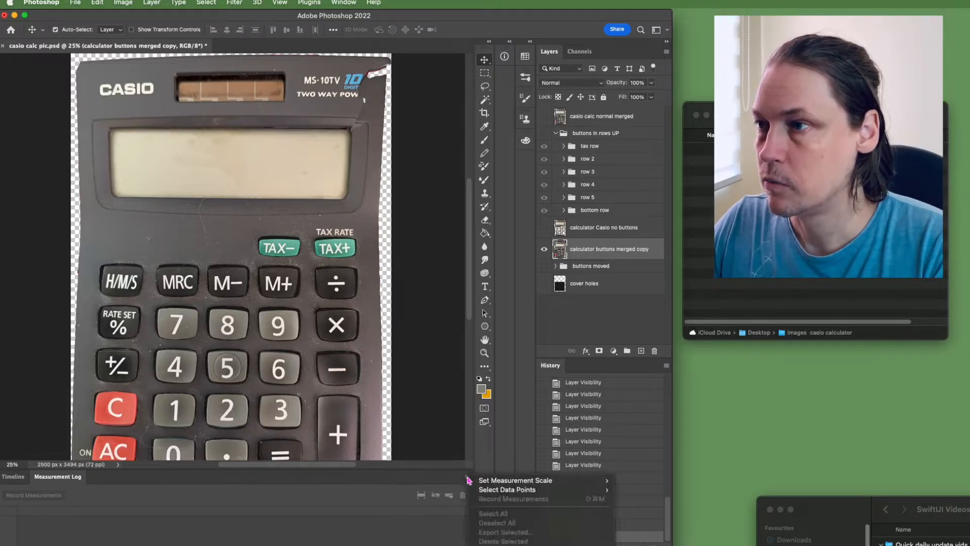
{"action": "left_click", "coordinate": [439, 478]}
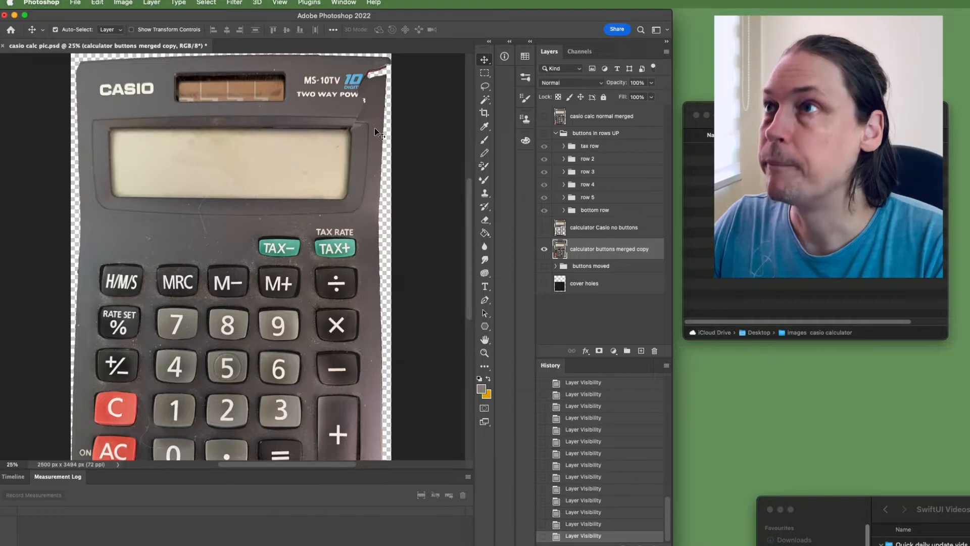
{"action": "left_click", "coordinate": [344, 2]}
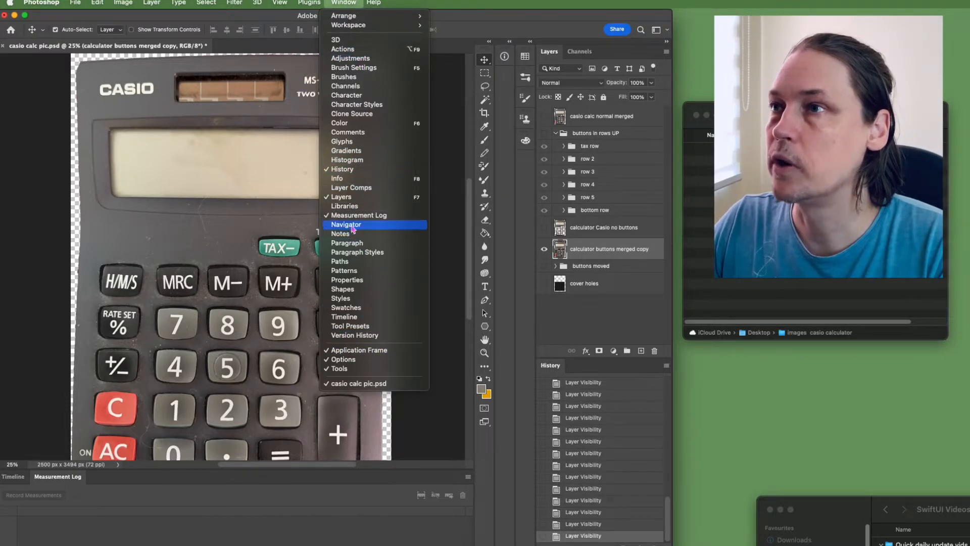
{"action": "left_click", "coordinate": [345, 317]}
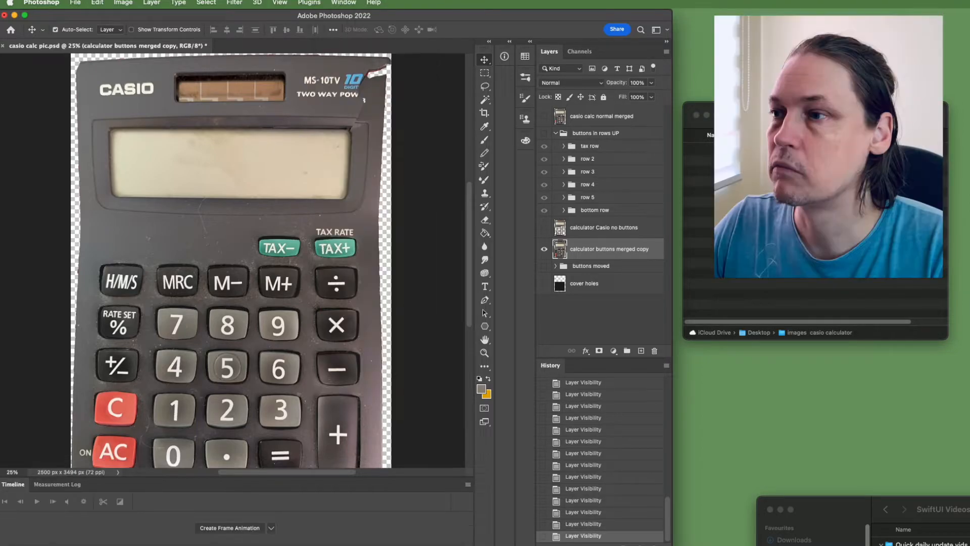
{"action": "scroll", "coordinate": [419, 222], "scroll_direction": "up", "scroll_amount": 2}
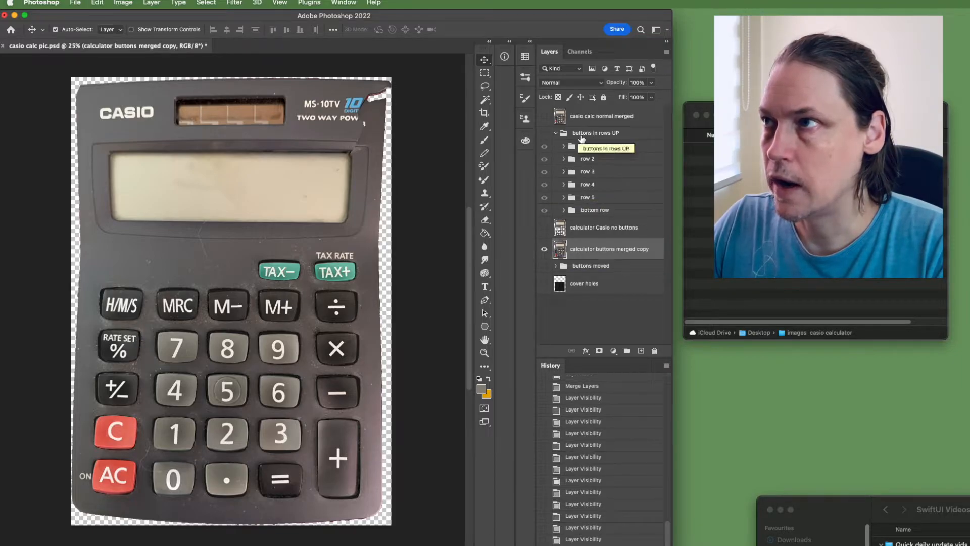
Expand the tax row group and toggle its two button layers and the buttons in rows UP group to compare button states.
{"action": "left_click", "coordinate": [564, 146]}
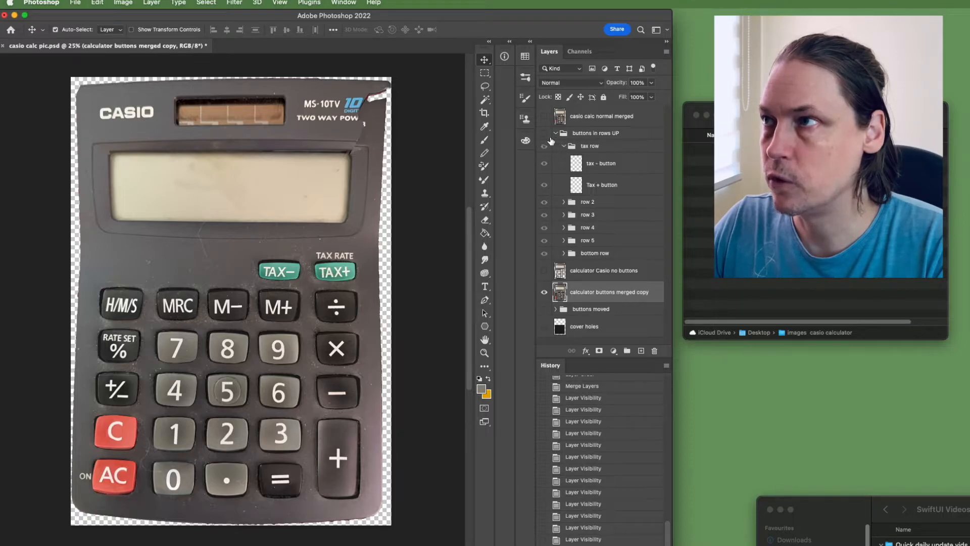
{"action": "left_click", "coordinate": [544, 134]}
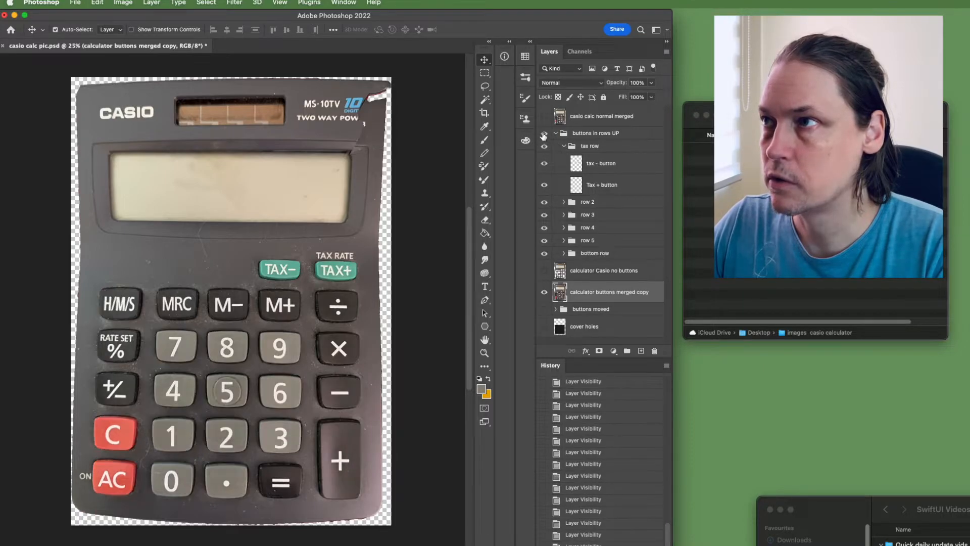
{"action": "left_click", "coordinate": [544, 163]}
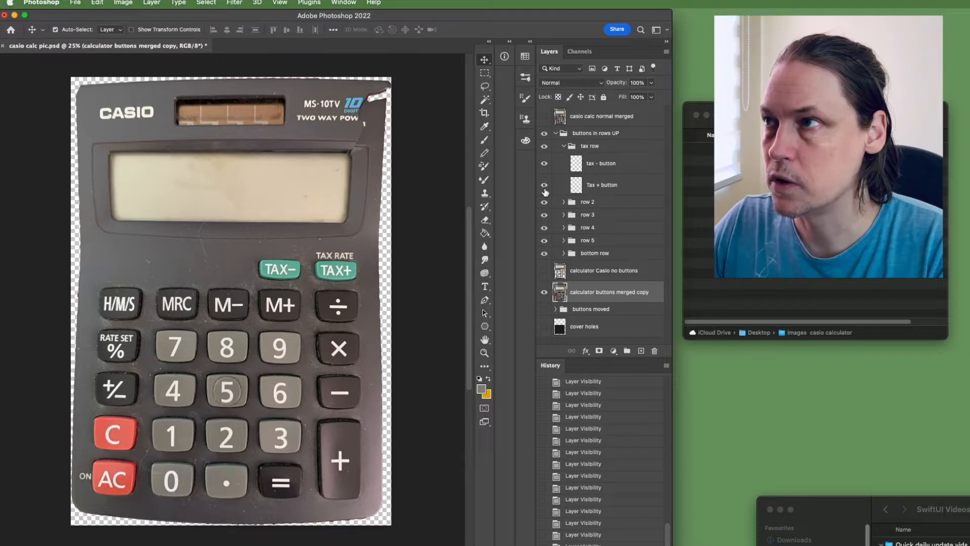
{"action": "left_click", "coordinate": [544, 185]}
{"action": "left_click", "coordinate": [544, 185]}
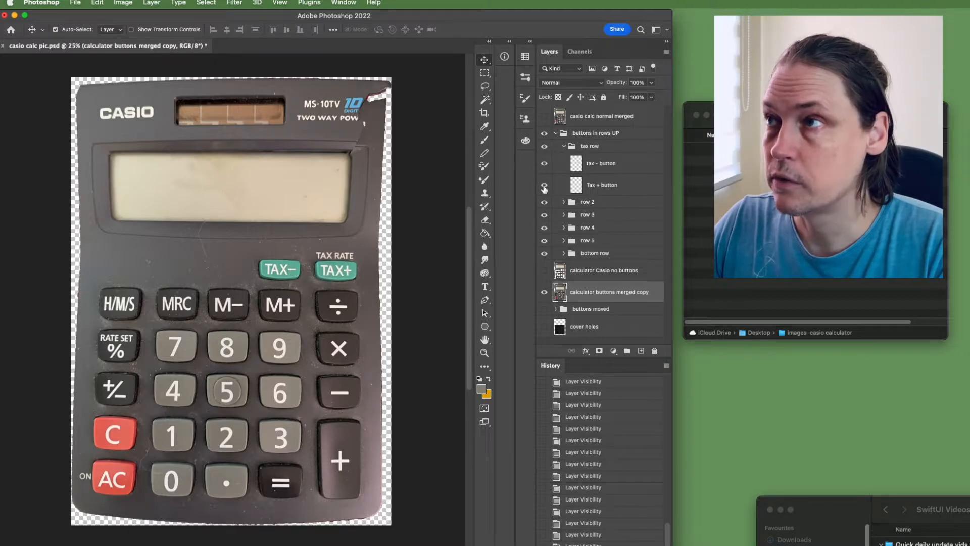
{"action": "left_click", "coordinate": [544, 164]}
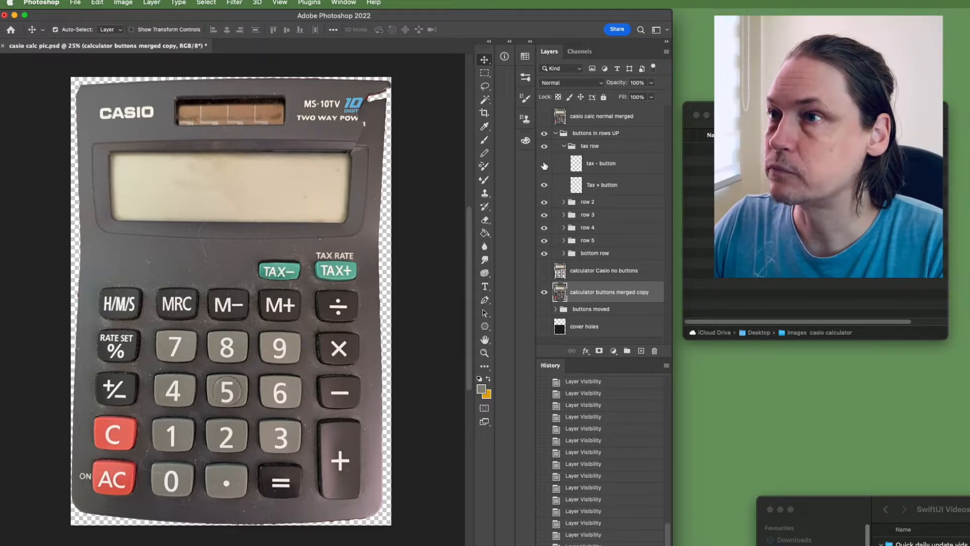
{"action": "left_click", "coordinate": [544, 164]}
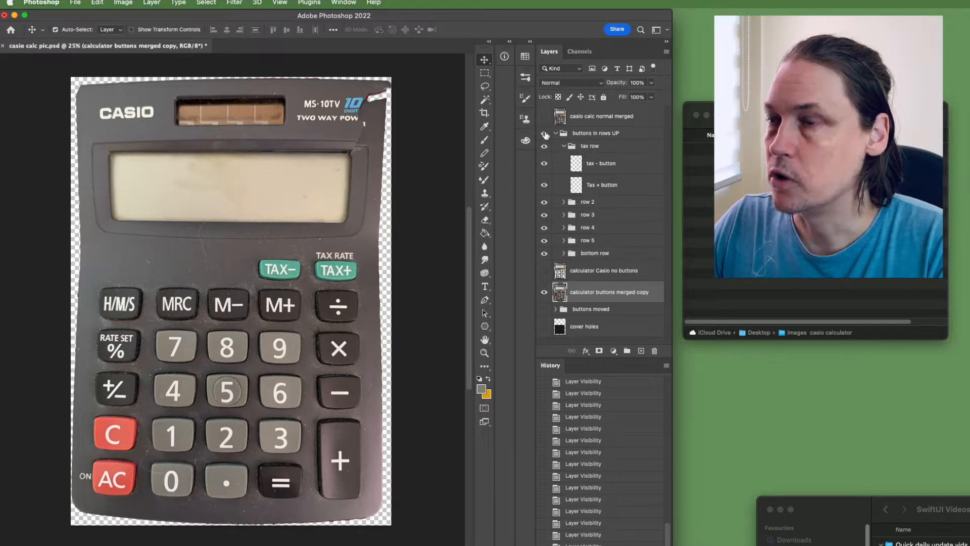
{"action": "left_click", "coordinate": [545, 134]}
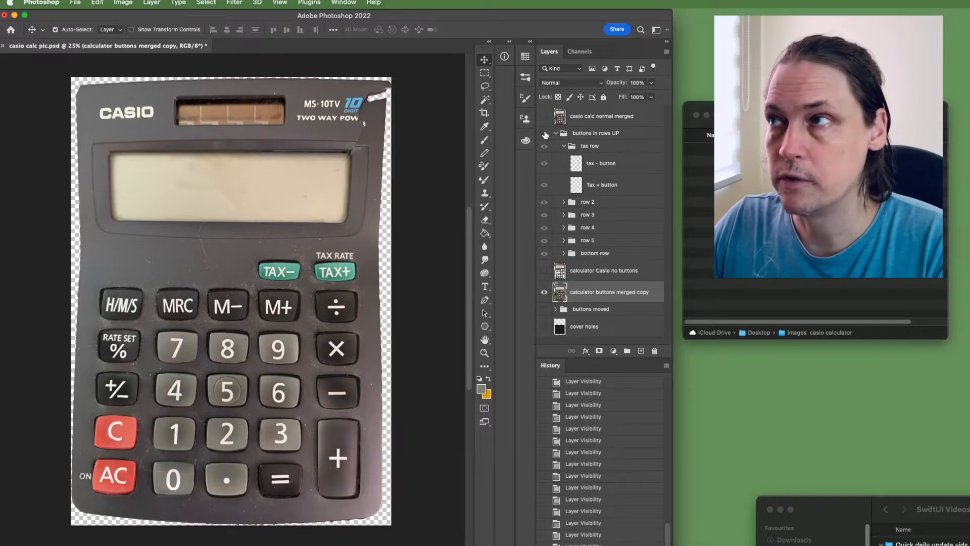
{"action": "left_click", "coordinate": [544, 134]}
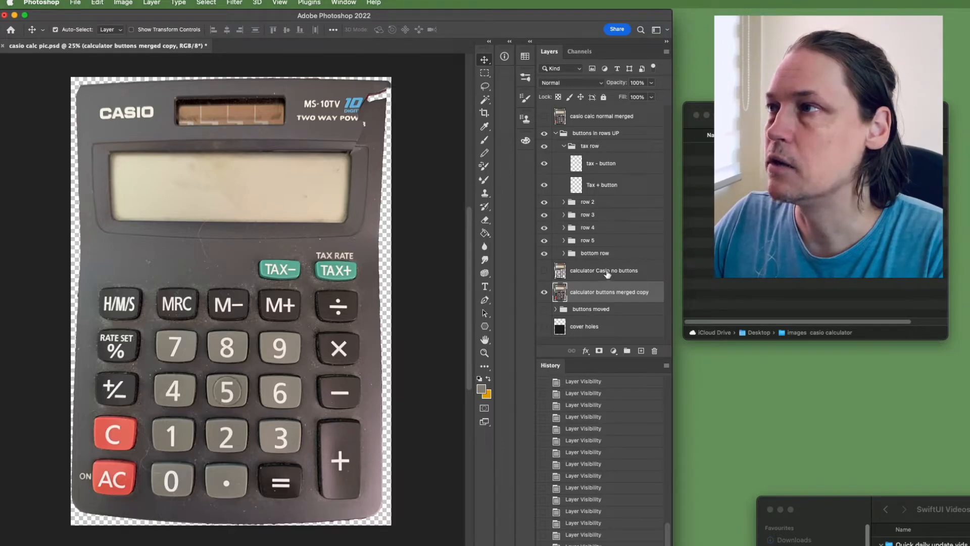
Set up exporting the visible layers to separate files as PNG-8 with transparency and trimmed layers.
{"action": "mouse_move", "coordinate": [809, 115]}
{"action": "left_mouse_down"}
{"action": "mouse_move", "coordinate": [752, 124]}
{"action": "mouse_move", "coordinate": [809, 135]}
{"action": "left_mouse_up"}
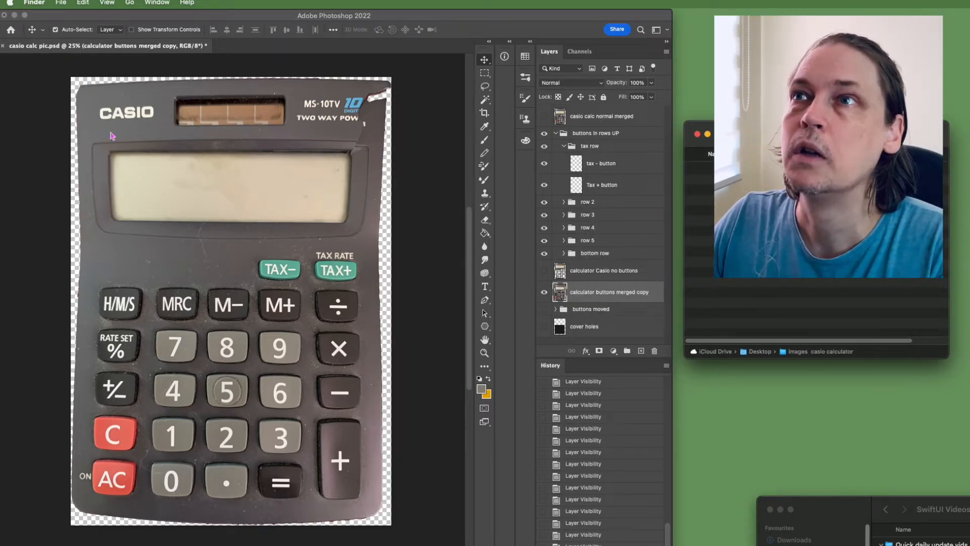
{"action": "left_click", "coordinate": [39, 124]}
{"action": "left_click", "coordinate": [26, 3]}
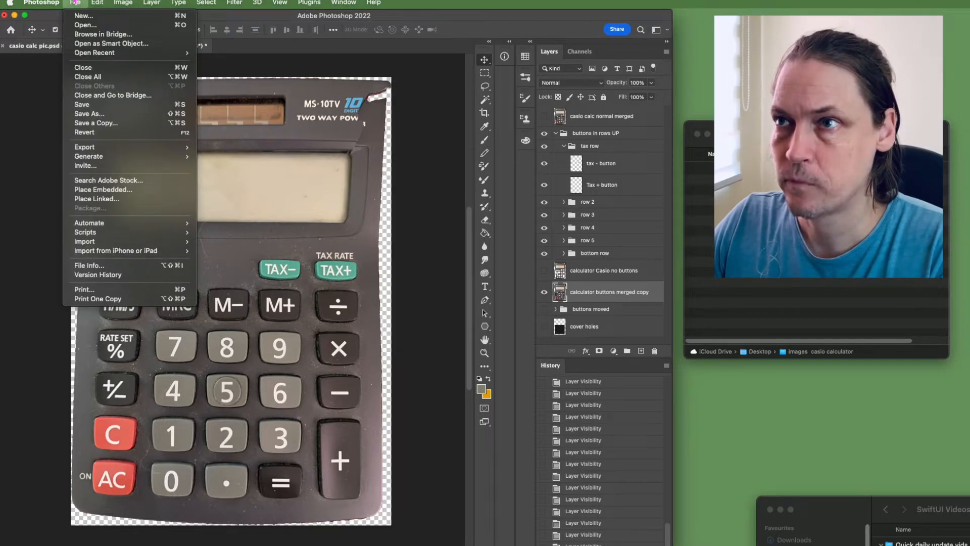
{"action": "mouse_move", "coordinate": [109, 226]}
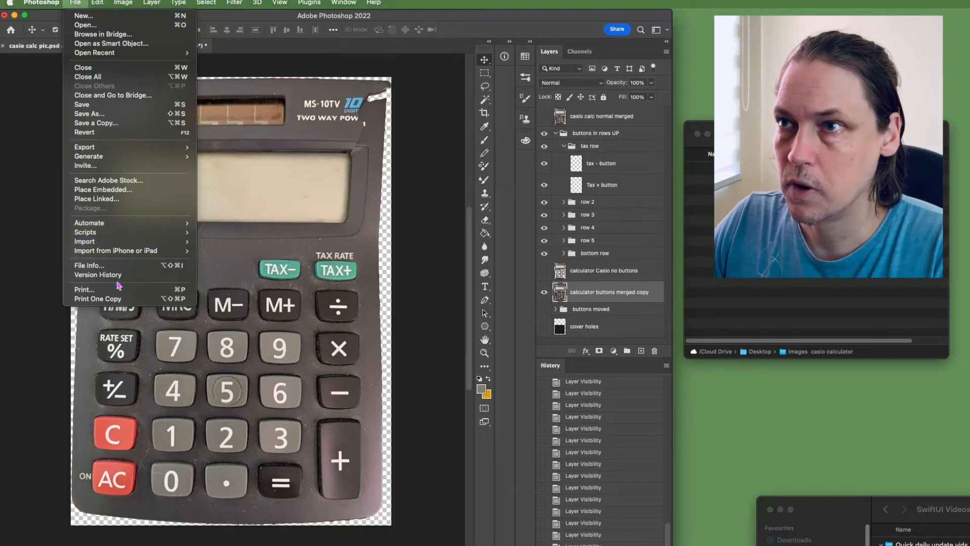
{"action": "mouse_move", "coordinate": [120, 152]}
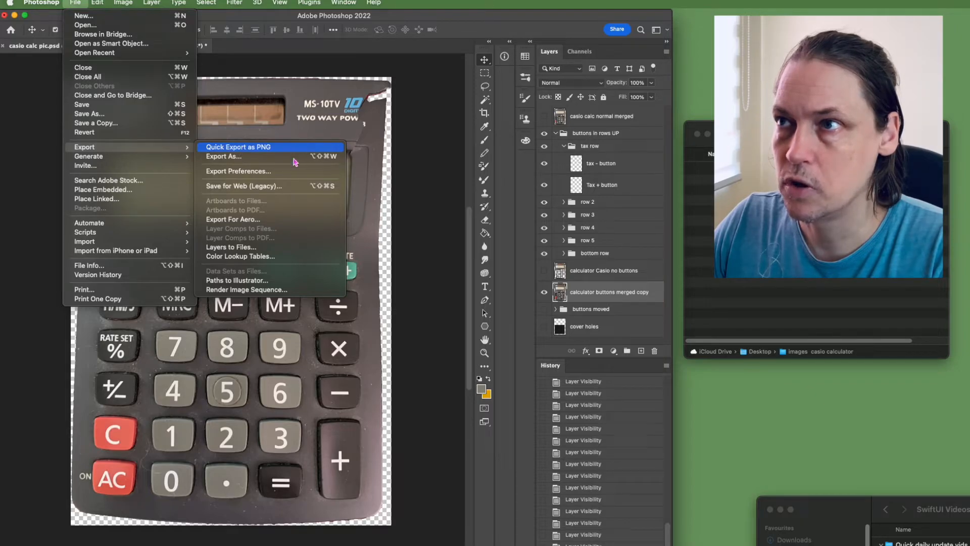
{"action": "left_click", "coordinate": [249, 248]}
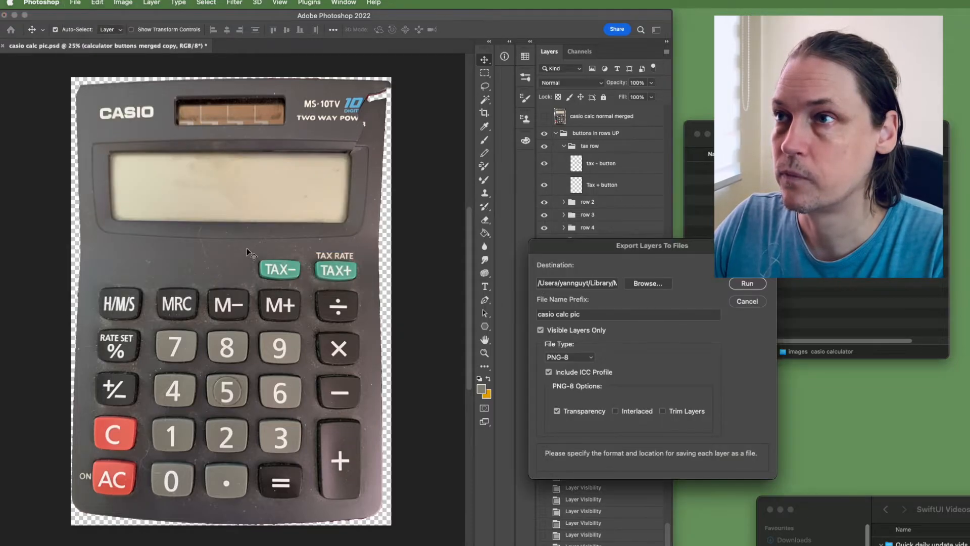
{"action": "left_click_drag", "start_coordinate": [727, 253], "coordinate": [604, 191]}
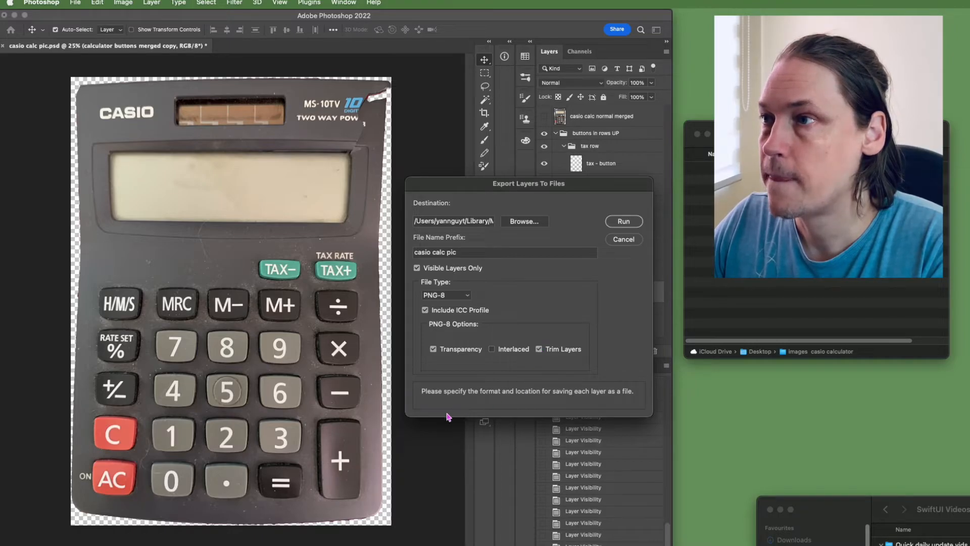
{"action": "left_click", "coordinate": [469, 297]}
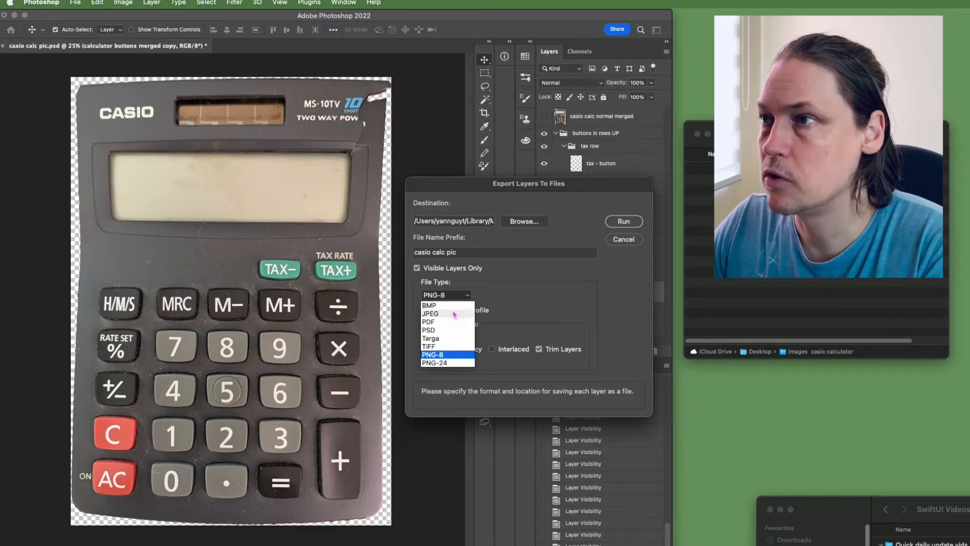
{"action": "left_click", "coordinate": [465, 355]}
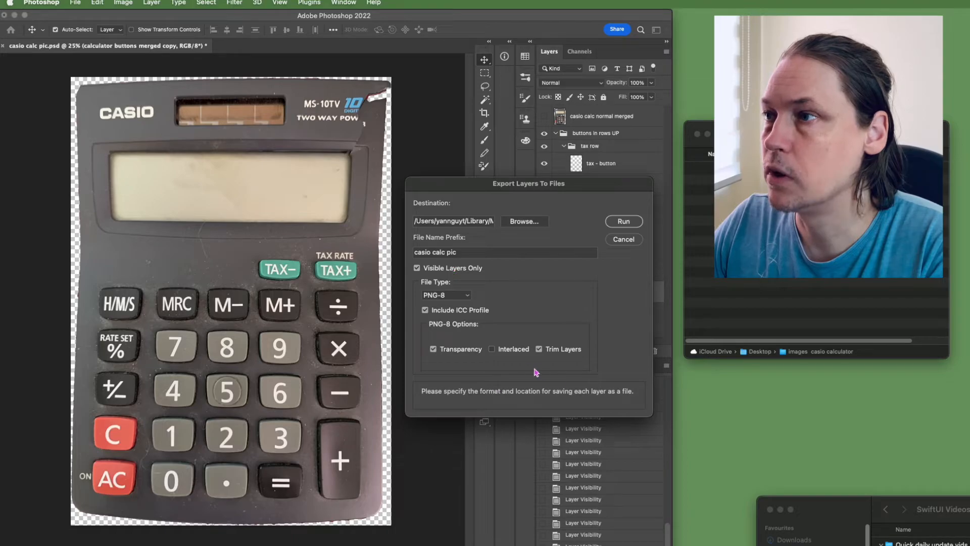
Export the layers into the images casio calculator folder on the Desktop and enlarge that folder's window to see the files.
{"action": "left_click", "coordinate": [525, 222]}
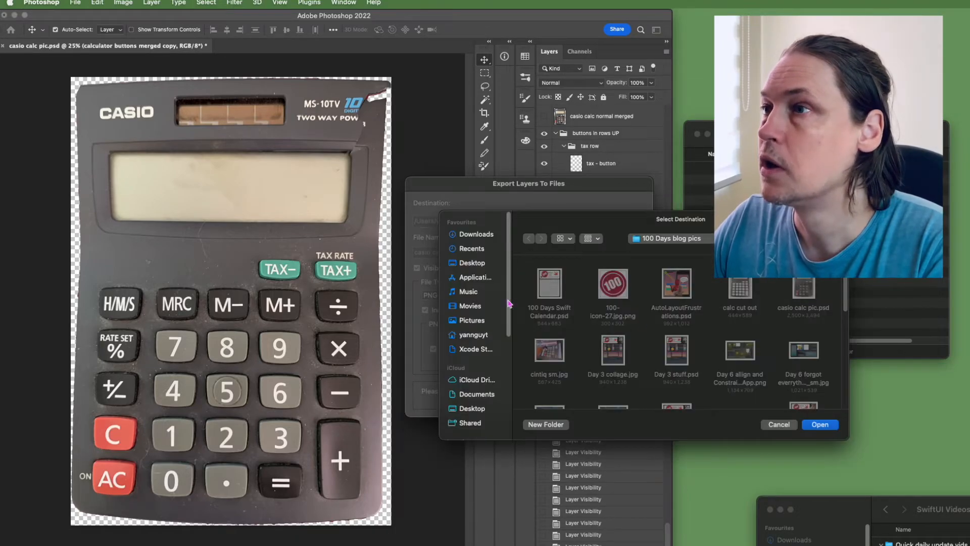
{"action": "left_click", "coordinate": [472, 263]}
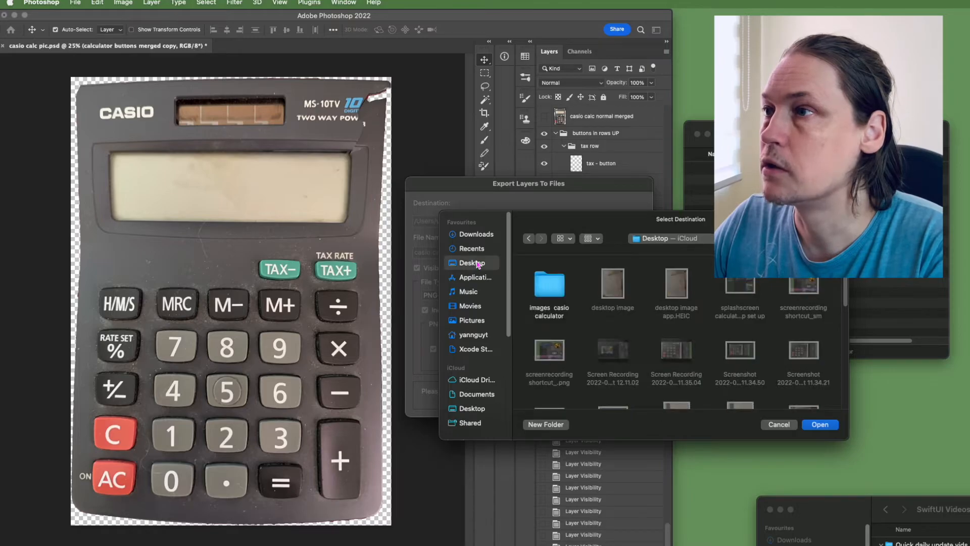
{"action": "double_click", "coordinate": [553, 288]}
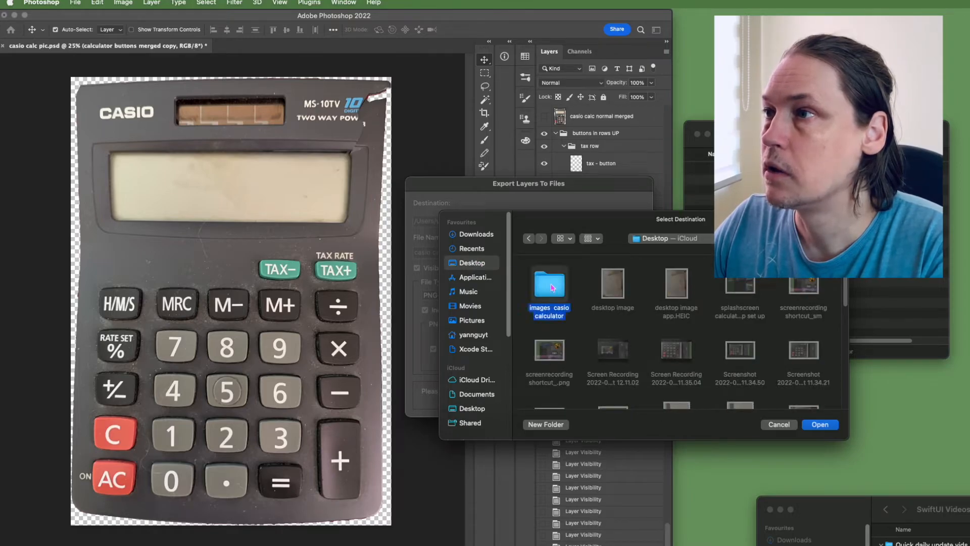
{"action": "left_click", "coordinate": [817, 424]}
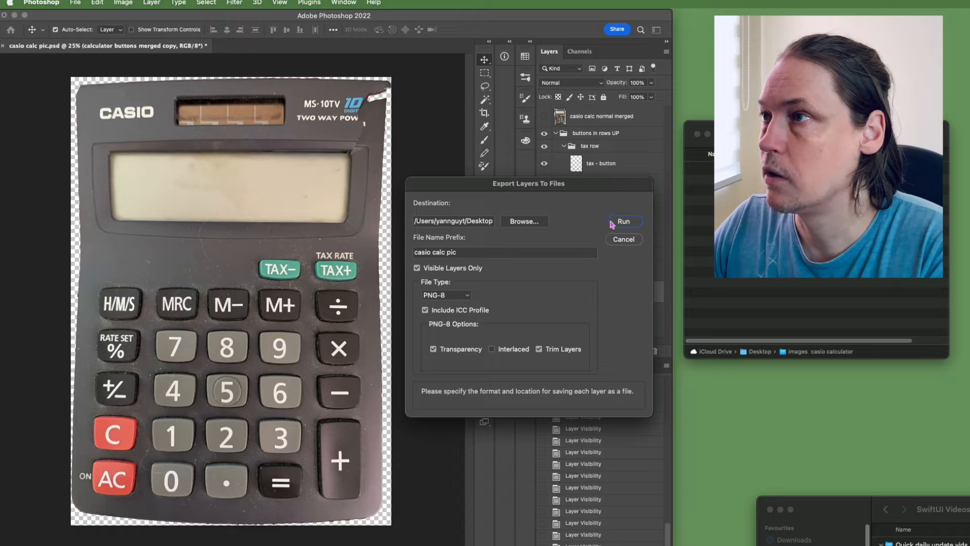
{"action": "left_click", "coordinate": [623, 223]}
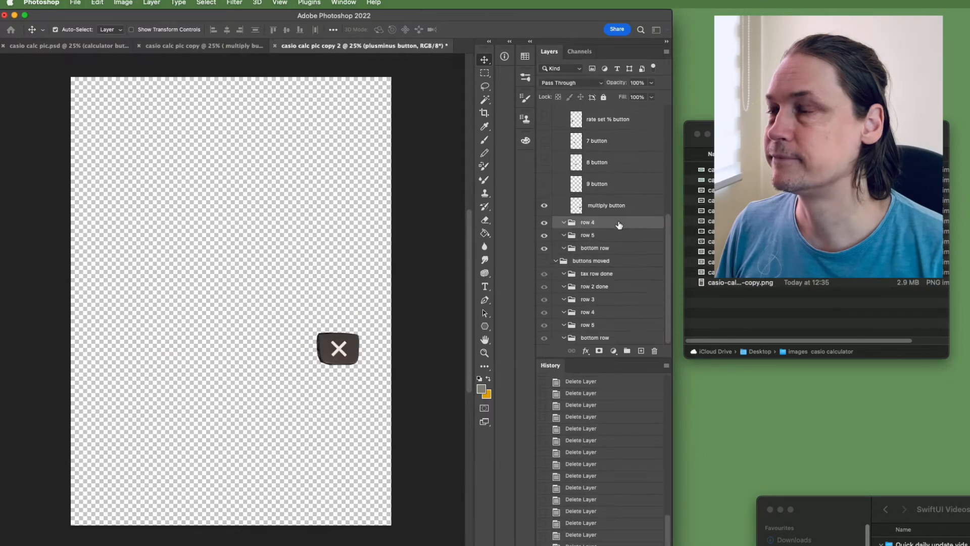
{"action": "left_click_drag", "start_coordinate": [872, 359], "coordinate": [867, 544]}
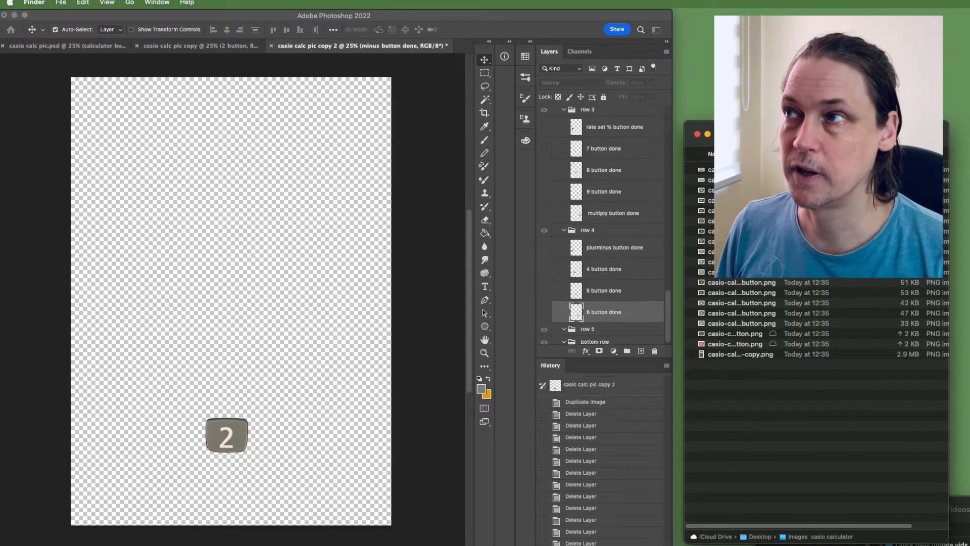
{"action": "left_click_drag", "start_coordinate": [829, 120], "coordinate": [829, 12]}
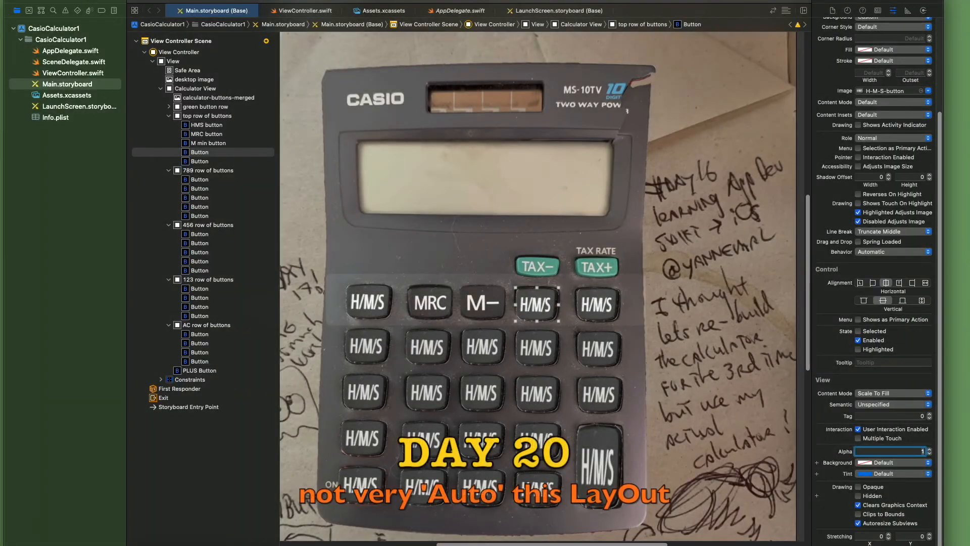
In Xcode's Main.storyboard, rename the fourth button in the top row to "M plus button" and give it the M+button image.
{"action": "type", "text": "M plus but"}
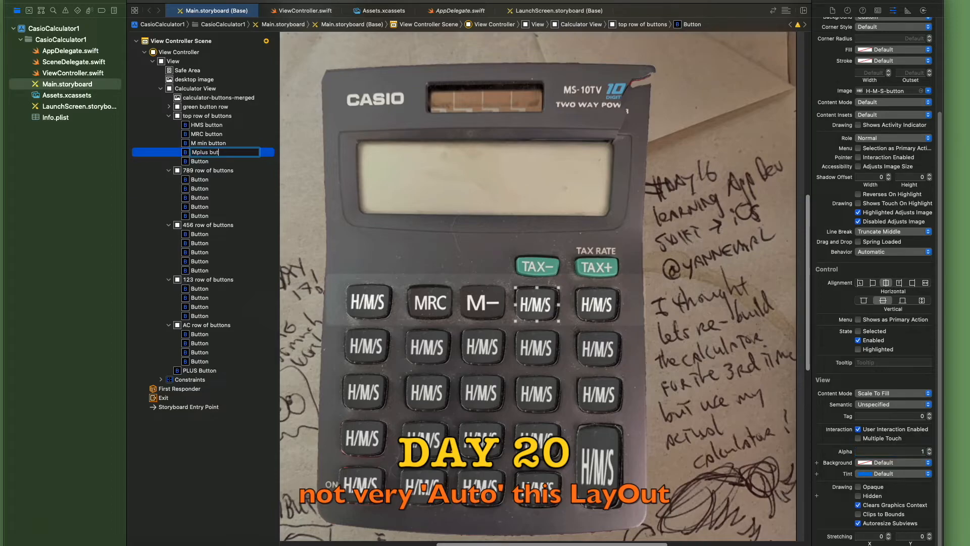
{"action": "type", "text": "ton"}
{"action": "key", "text": "Return"}
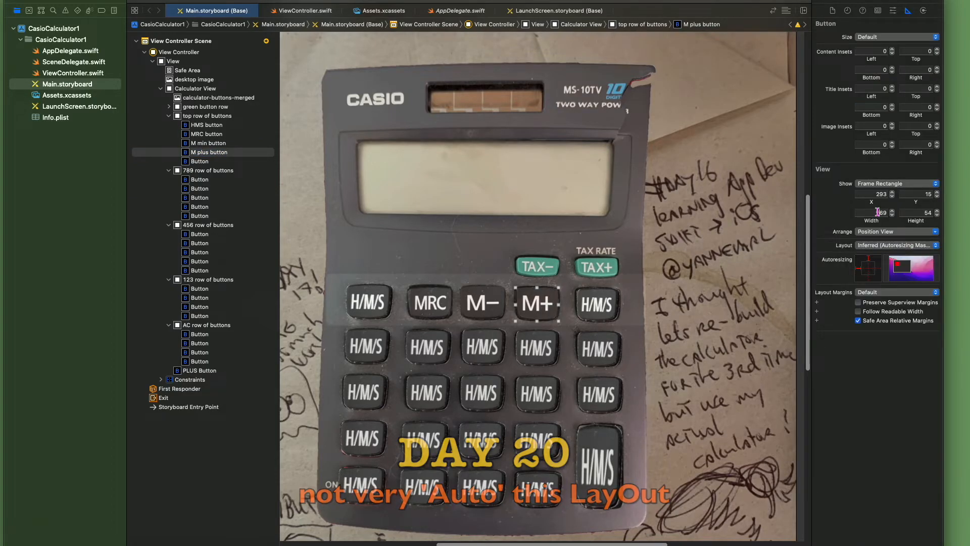
{"action": "left_click", "coordinate": [893, 10]}
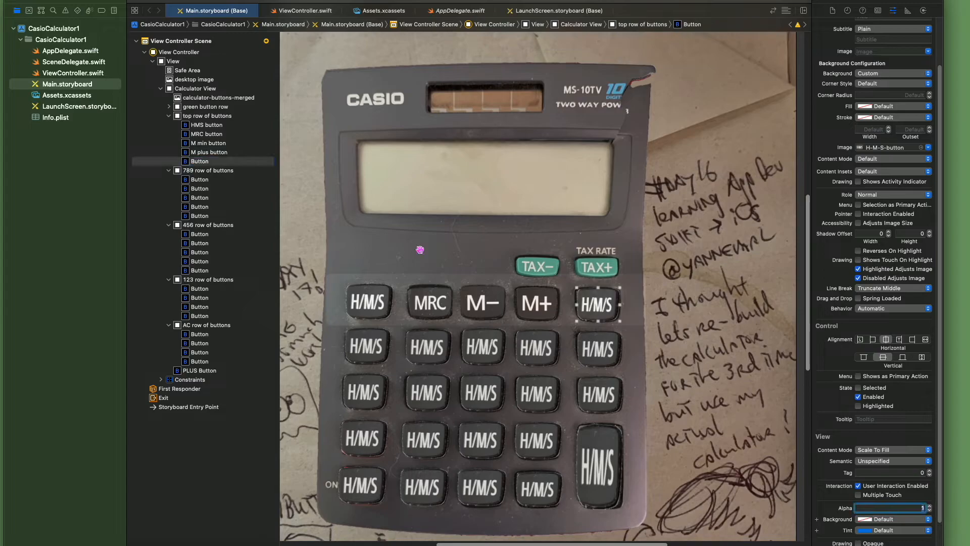
{"action": "left_click", "coordinate": [909, 10]}
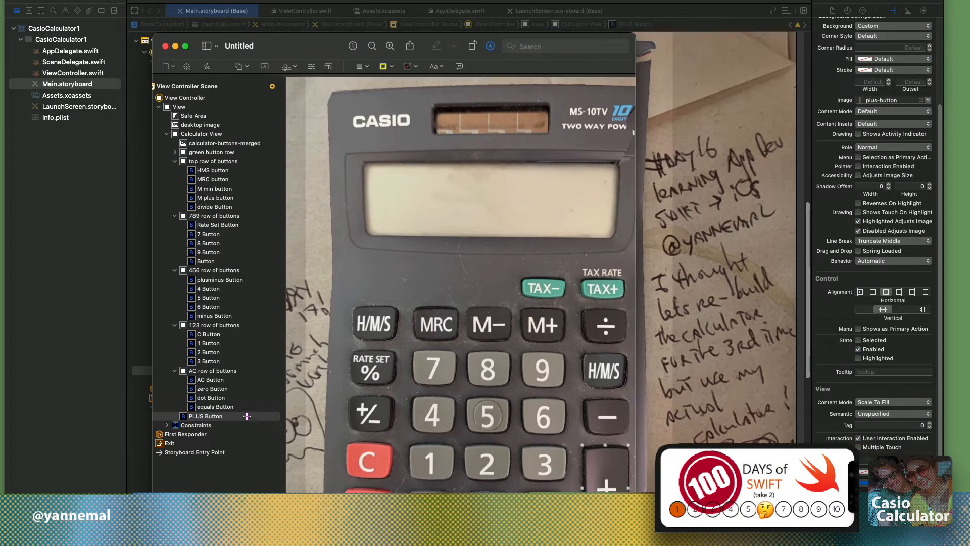
On the Preview screenshot, draw a yellow curved arrow from the PLUS Button outline entry to the plus key and add a text box.
{"action": "mouse_move", "coordinate": [235, 419]}
{"action": "left_mouse_down"}
{"action": "mouse_move", "coordinate": [581, 468]}
{"action": "mouse_move", "coordinate": [590, 481]}
{"action": "left_mouse_up"}
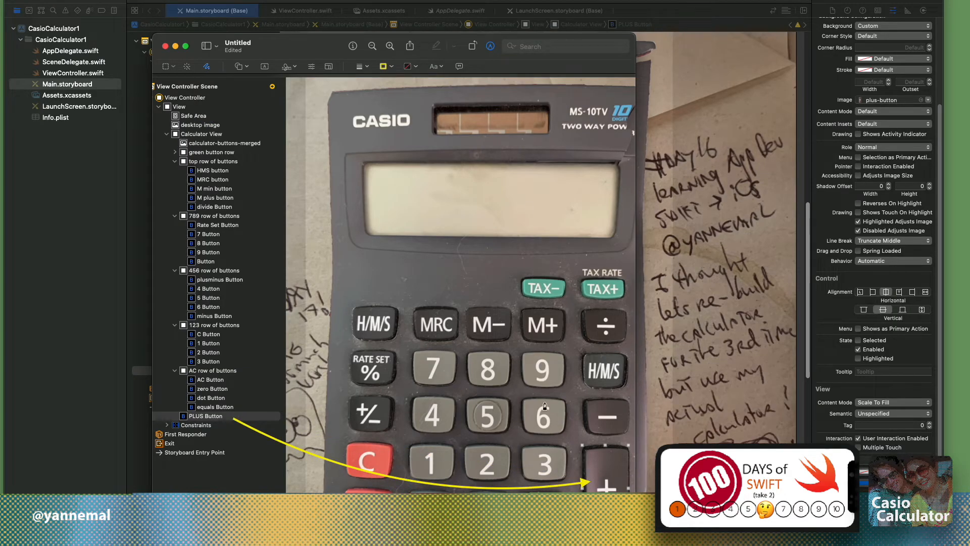
{"action": "left_click_drag", "start_coordinate": [327, 56], "coordinate": [357, 21]}
{"action": "left_click", "coordinate": [467, 31]}
{"action": "left_click", "coordinate": [509, 54]}
{"action": "left_click", "coordinate": [550, 78]}
{"action": "left_click", "coordinate": [295, 31]}
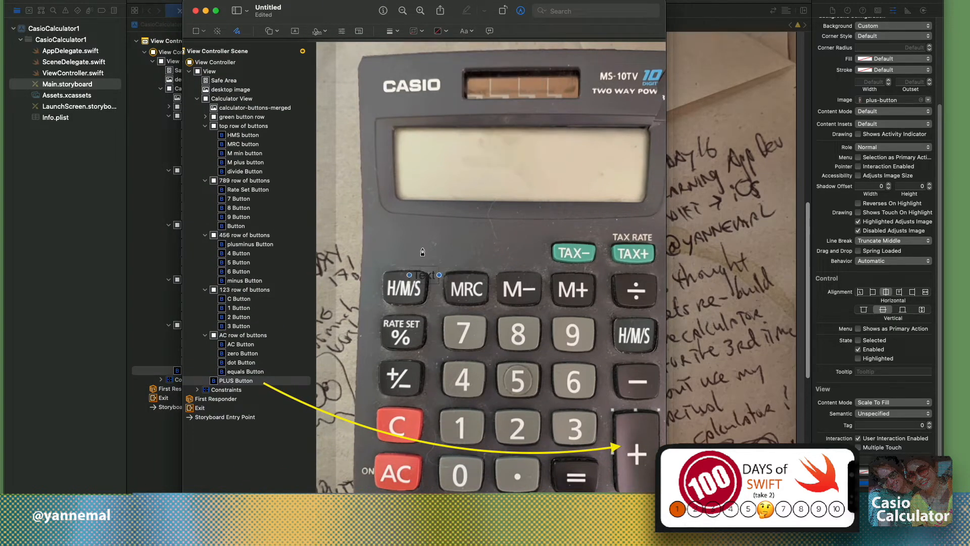
Enlarge the text, enter "Day 20 #100DaysOfSwift" and place it on the calculator's display.
{"action": "left_click", "coordinate": [467, 31]}
{"action": "left_click_drag", "start_coordinate": [425, 275], "coordinate": [433, 162]}
{"action": "left_click", "coordinate": [450, 65]}
{"action": "double_click", "coordinate": [432, 162]}
{"action": "type", "text": "Day"}
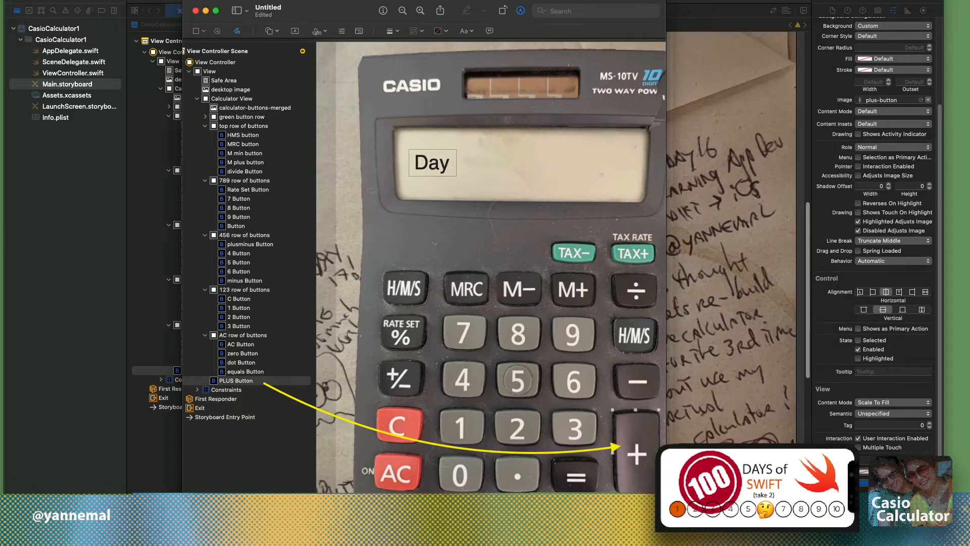
{"action": "type", "text": " 20 #100DaysOfSwift"}
{"action": "left_click", "coordinate": [461, 187]}
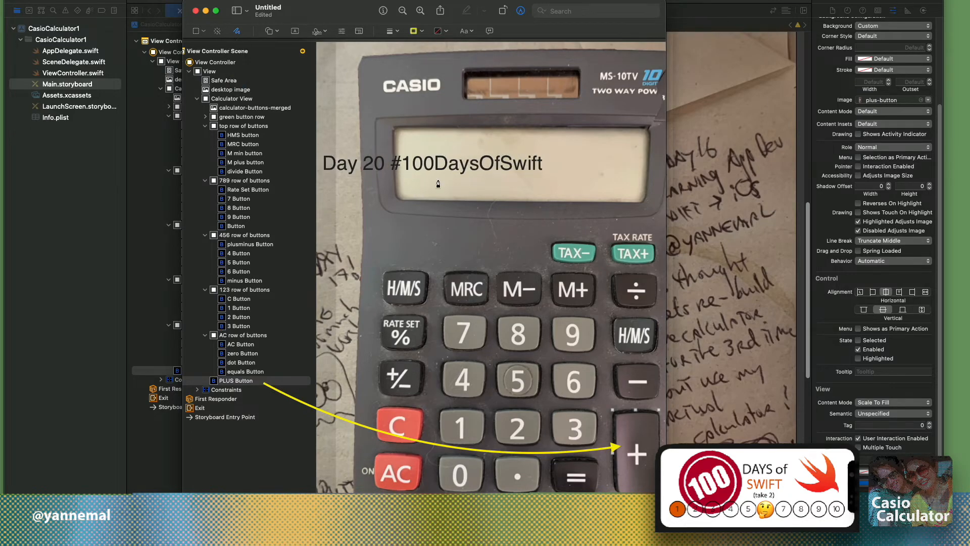
{"action": "left_click_drag", "start_coordinate": [435, 163], "coordinate": [524, 151]}
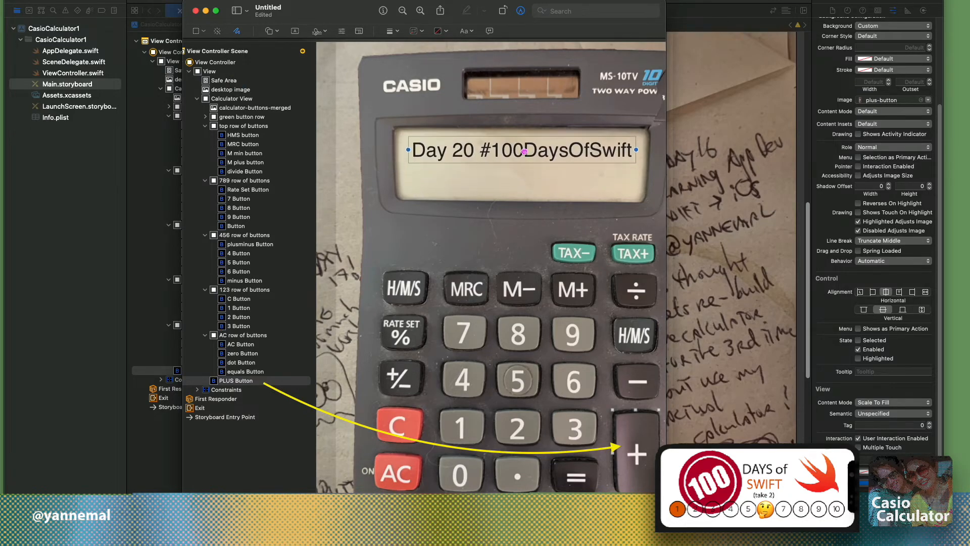
Add a second line reading "progress has been slow" to the display text and delete back from its end.
{"action": "double_click", "coordinate": [631, 145]}
{"action": "key", "text": "Right"}
{"action": "key", "text": "Return"}
{"action": "type", "text": "progress has"}
{"action": "key", "text": "BackSpace"}
{"action": "type", "text": "has been slow"}
{"action": "key", "text": "BackSpace"}
{"action": "key", "text": "BackSpace"}
{"action": "key", "text": "BackSpace"}
{"action": "key", "text": "BackSpace"}
{"action": "key", "text": "BackSpace"}
{"action": "key", "text": "BackSpace"}
{"action": "key", "text": "BackSpace"}
{"action": "key", "text": "BackSpace"}
{"action": "key", "text": "BackSpace"}
{"action": "key", "text": "BackSpace"}
{"action": "key", "text": "BackSpace"}
{"action": "key", "text": "BackSpace"}
{"action": "key", "text": "BackSpace"}
{"action": "key", "text": "BackSpace"}
{"action": "key", "text": "BackSpace"}
{"action": "key", "text": "BackSpace"}
{"action": "key", "text": "BackSpace"}
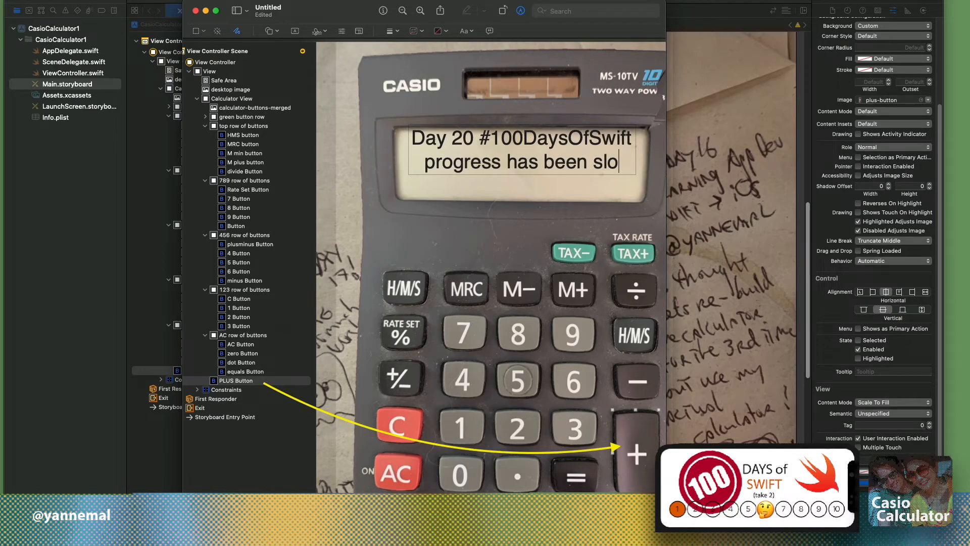
Replace the second line of the display text with "but we are getting there" and delete back from its end.
{"action": "type", "text": "but we are getting ther"}
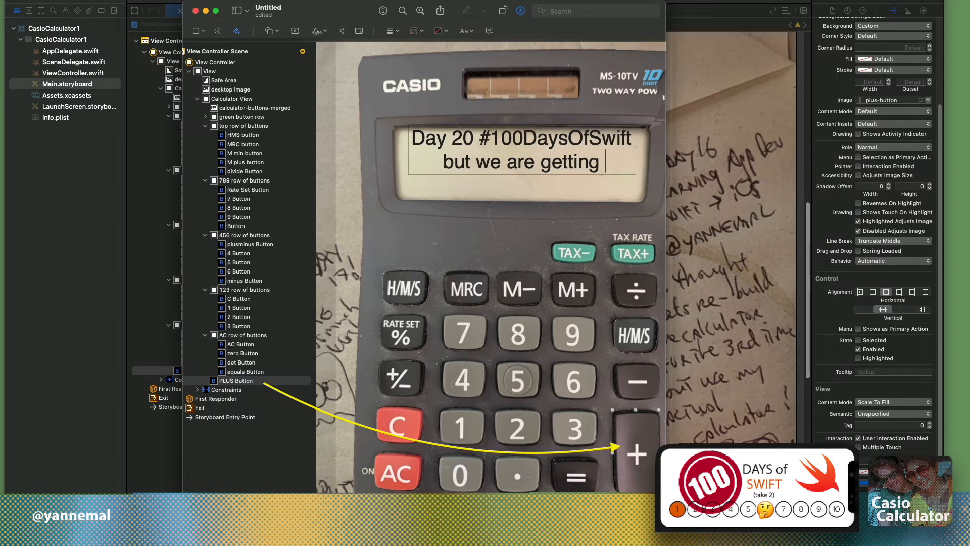
{"action": "key", "text": "BackSpace"}
{"action": "key", "text": "BackSpace"}
{"action": "key", "text": "BackSpace"}
{"action": "key", "text": "BackSpace"}
{"action": "key", "text": "BackSpace"}
{"action": "key", "text": "BackSpace"}
{"action": "key", "text": "BackSpace"}
{"action": "key", "text": "BackSpace"}
{"action": "key", "text": "BackSpace"}
{"action": "key", "text": "BackSpace"}
{"action": "key", "text": "BackSpace"}
{"action": "key", "text": "BackSpace"}
{"action": "key", "text": "BackSpace"}
{"action": "key", "text": "BackSpace"}
{"action": "key", "text": "BackSpace"}
{"action": "key", "text": "BackSpace"}
{"action": "key", "text": "BackSpace"}
{"action": "key", "text": "BackSpace"}
{"action": "key", "text": "BackSpace"}
{"action": "key", "text": "BackSpace"}
{"action": "key", "text": "BackSpace"}
{"action": "key", "text": "BackSpace"}
{"action": "key", "text": "BackSpace"}
{"action": "key", "text": "BackSpace"}
{"action": "key", "text": "BackSpace"}
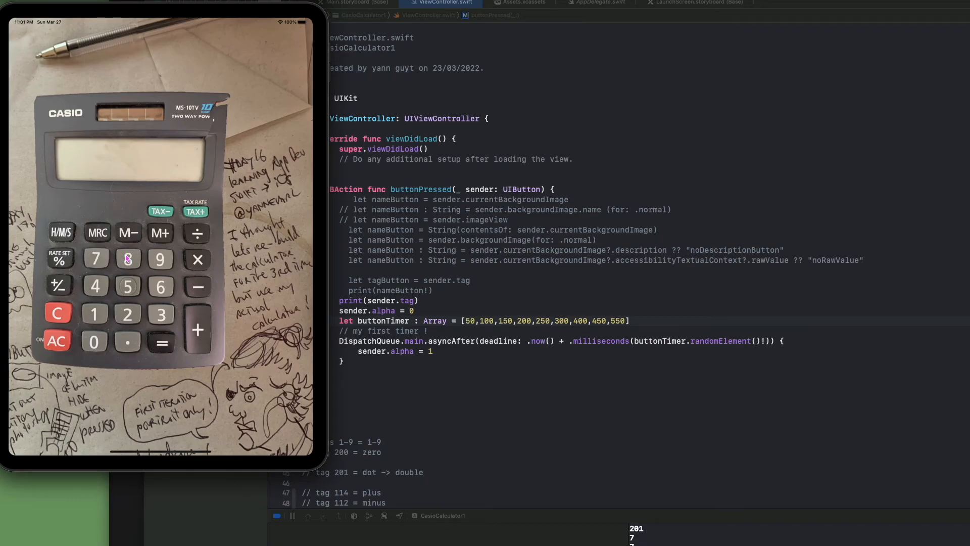
In Xcode, comment "little random clicks added using a timer ! now for sound and actual functions of a basic calculator" below the timer, and move the simulator aside.
{"action": "left_click", "coordinate": [153, 282]}
{"action": "left_click", "coordinate": [354, 387]}
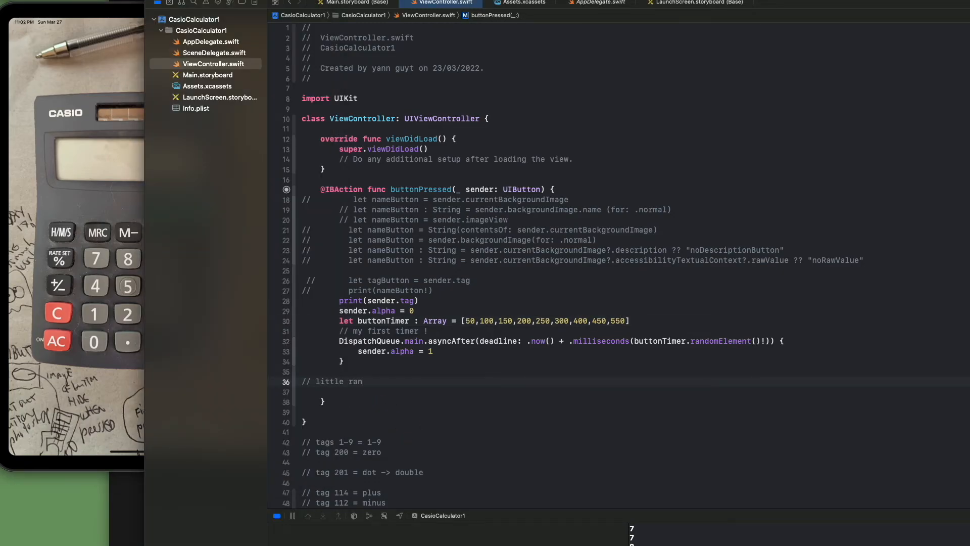
{"action": "type", "text": "added using a timer ! now for sound and actual functions of a basic calculator"}
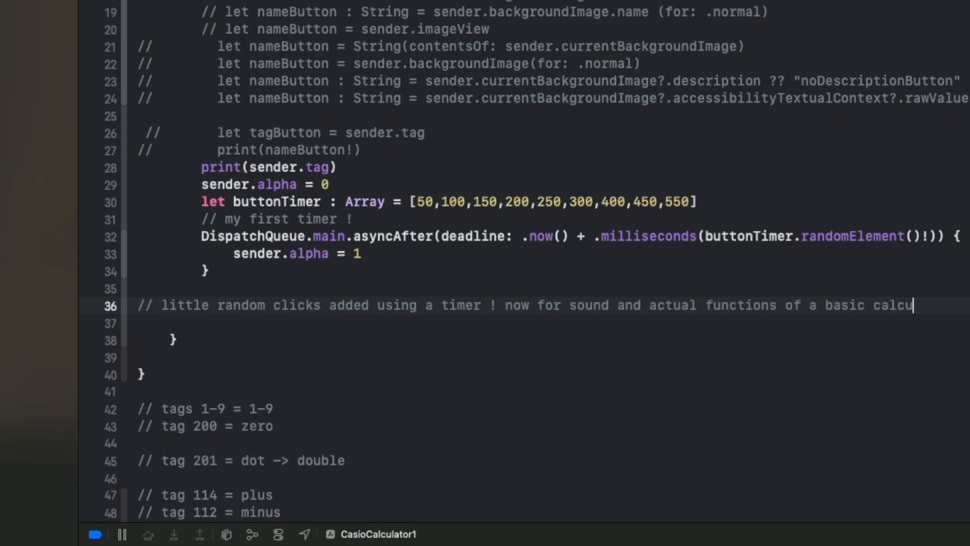
{"action": "left_click_drag", "start_coordinate": [215, 1], "coordinate": [934, 16]}
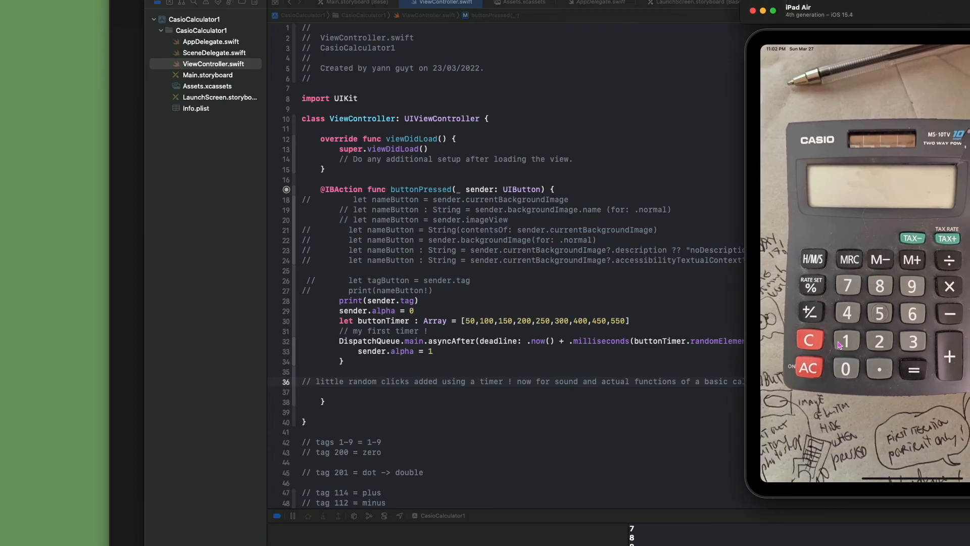